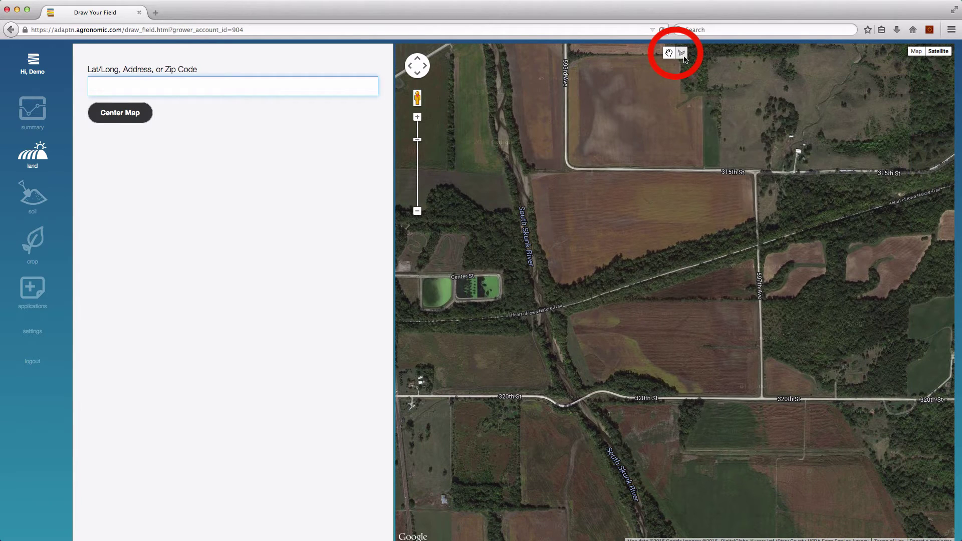
Draw a field boundary of about 54 acres south of 315th St, between the South Skunk River and 597th Ave, and submit its location
{"action": "left_click", "coordinate": [684, 57]}
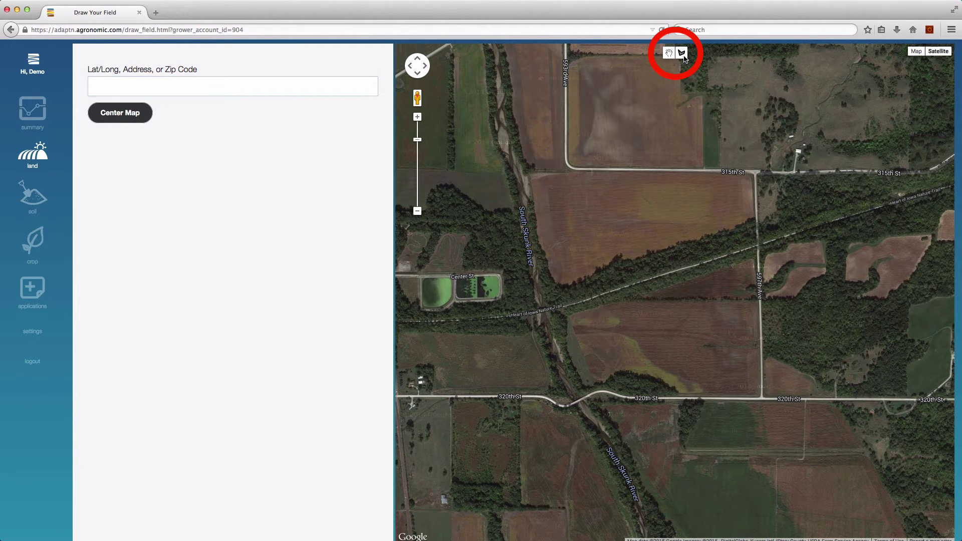
{"action": "left_click", "coordinate": [534, 176]}
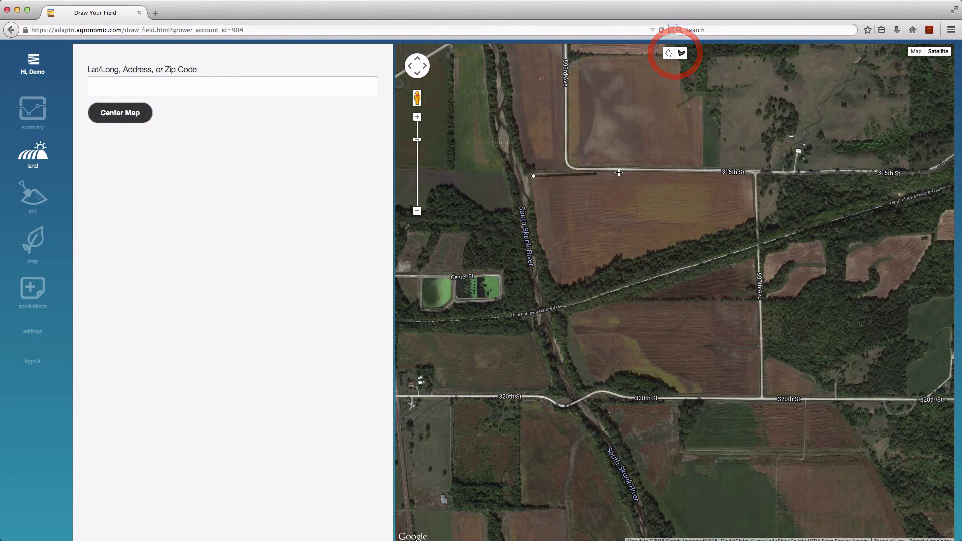
{"action": "left_click", "coordinate": [747, 173]}
{"action": "left_click", "coordinate": [754, 219]}
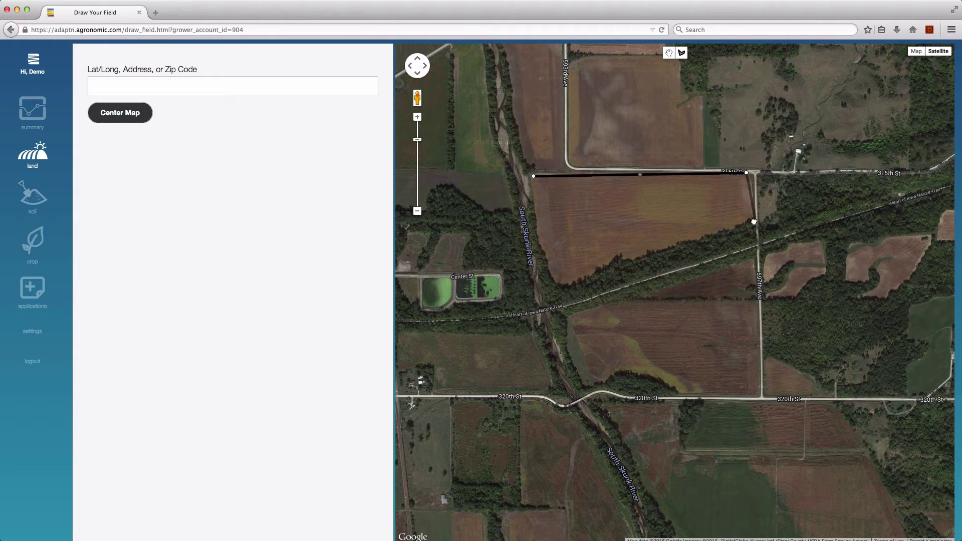
{"action": "left_click", "coordinate": [560, 286]}
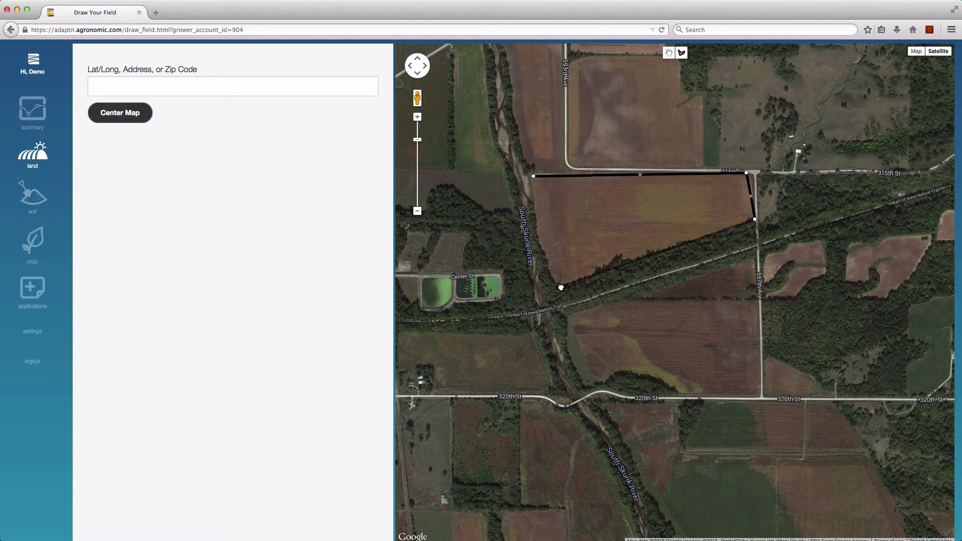
{"action": "left_click", "coordinate": [546, 262]}
{"action": "left_click", "coordinate": [540, 242]}
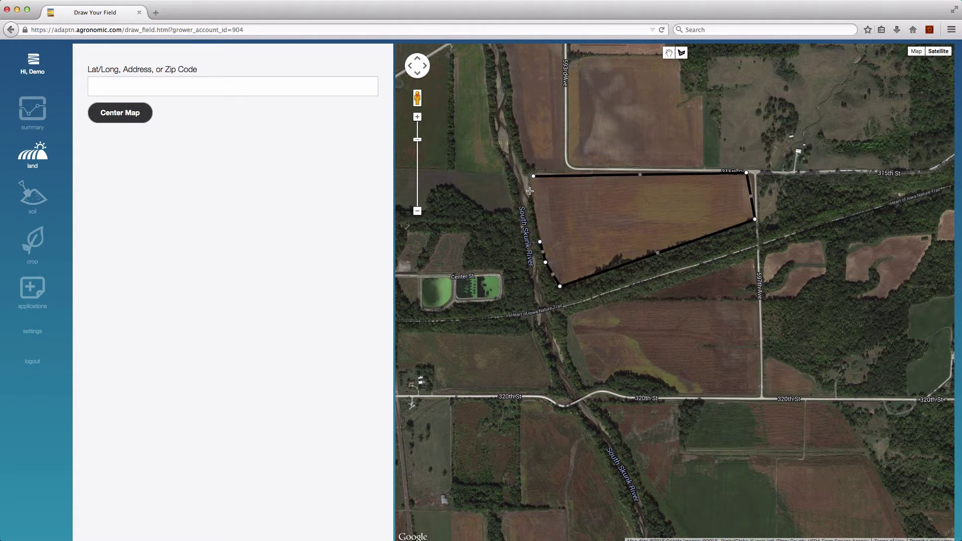
{"action": "left_click", "coordinate": [530, 191]}
{"action": "left_click", "coordinate": [533, 176]}
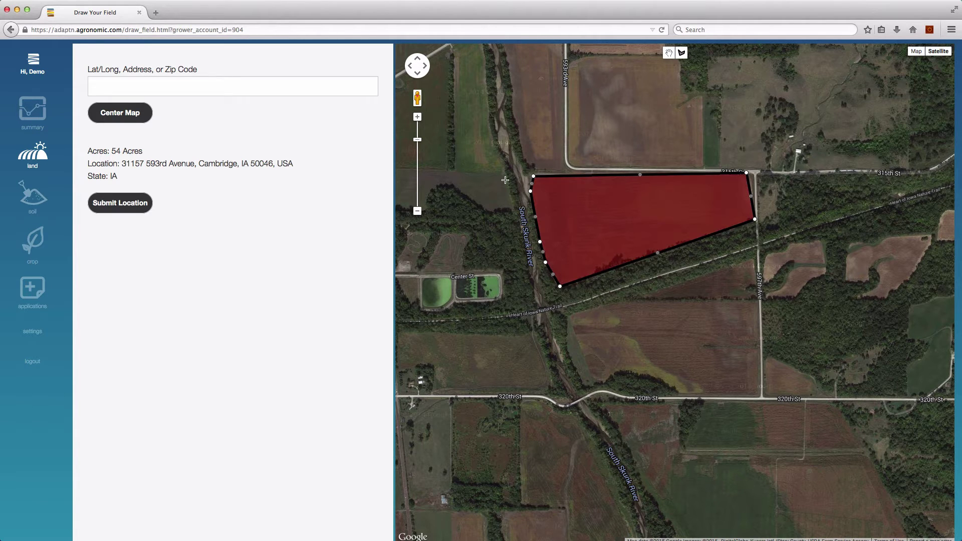
{"action": "left_click", "coordinate": [121, 203]}
Create a new farm named Home Farm for the drawn field, name the field River North, and submit it
{"action": "left_click", "coordinate": [193, 87]}
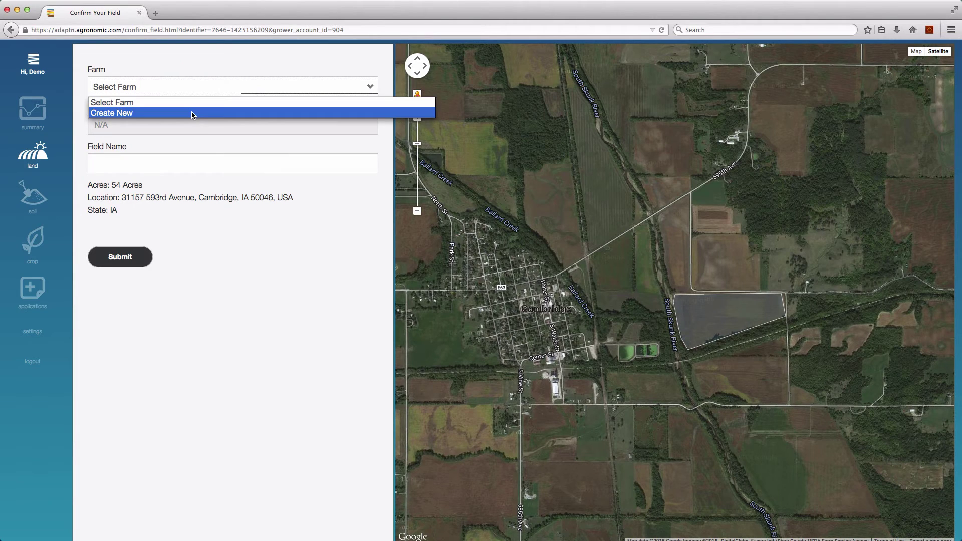
{"action": "left_click", "coordinate": [194, 111]}
{"action": "left_click", "coordinate": [177, 127]}
{"action": "type", "text": "Home Farm"}
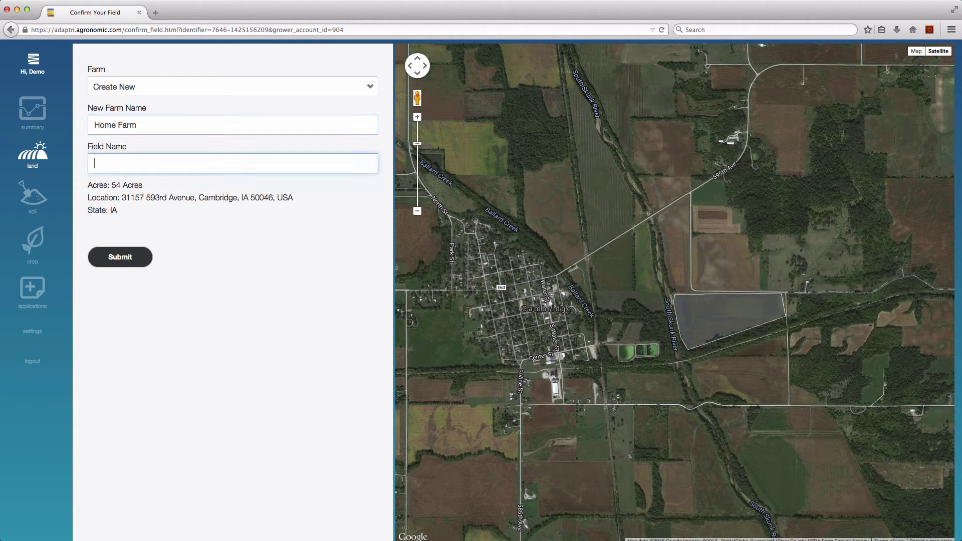
{"action": "type", "text": "River North"}
{"action": "left_click", "coordinate": [136, 264]}
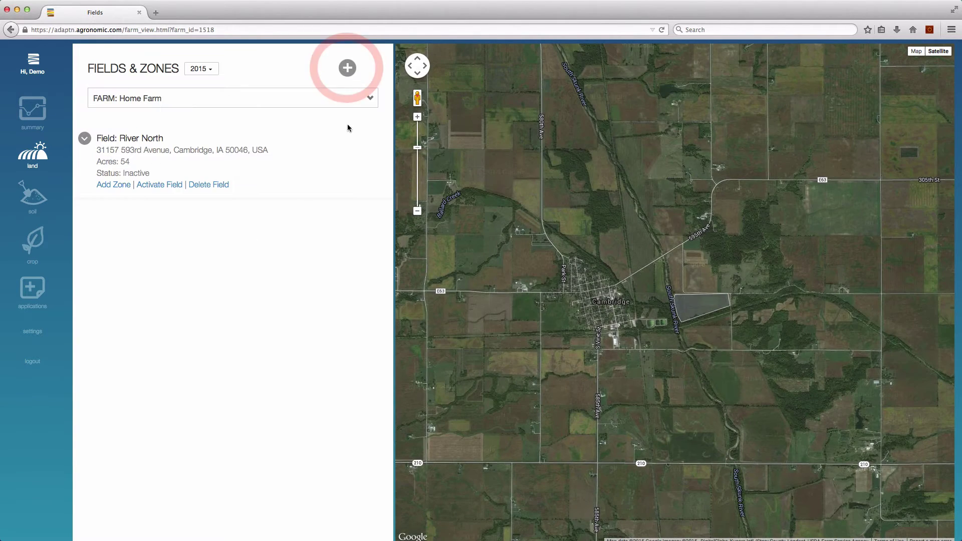
Start another field and upload its boundary as a zip archive of Cambridge.dbf, Cambridge.shp and Cambridge.shx
{"action": "left_click", "coordinate": [348, 68]}
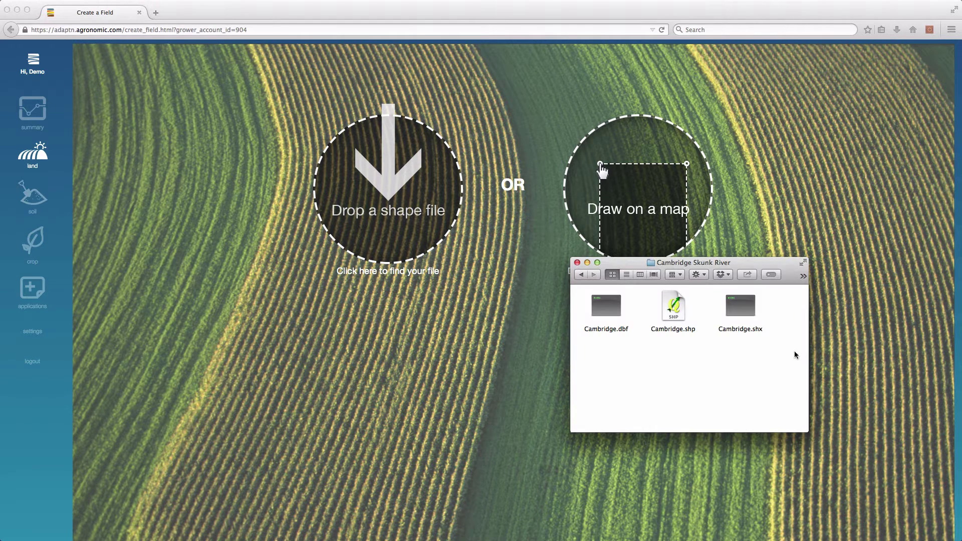
{"action": "left_click_drag", "start_coordinate": [792, 341], "coordinate": [606, 311]}
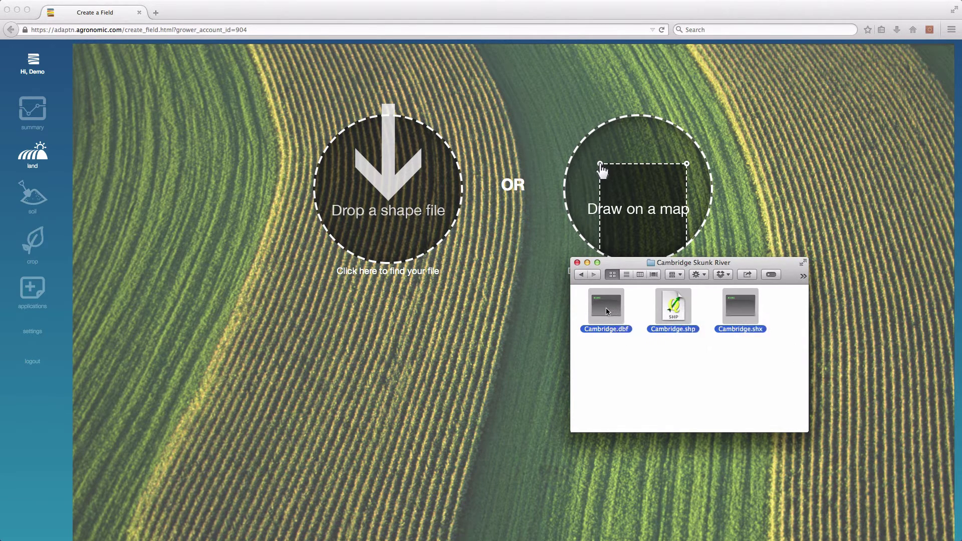
{"action": "right_click", "coordinate": [606, 308]}
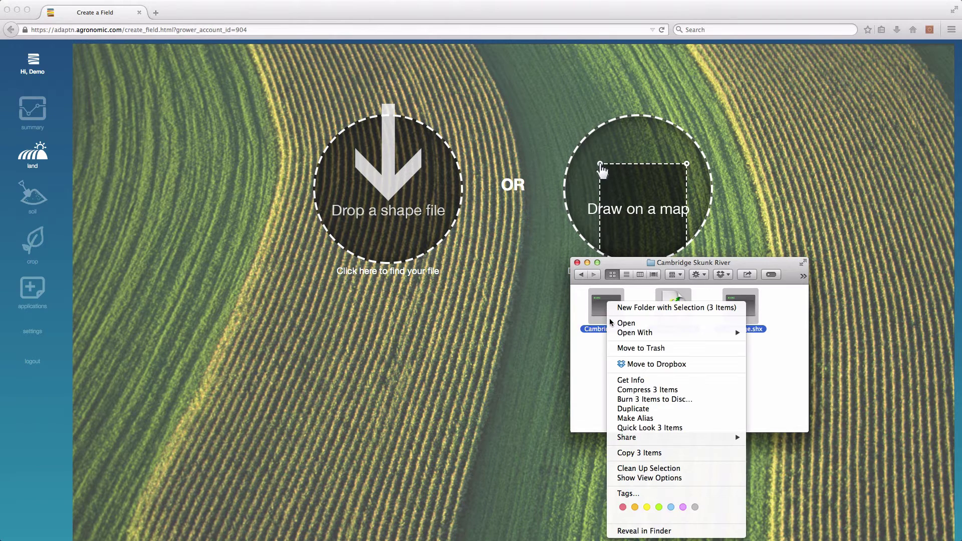
{"action": "left_click", "coordinate": [658, 390]}
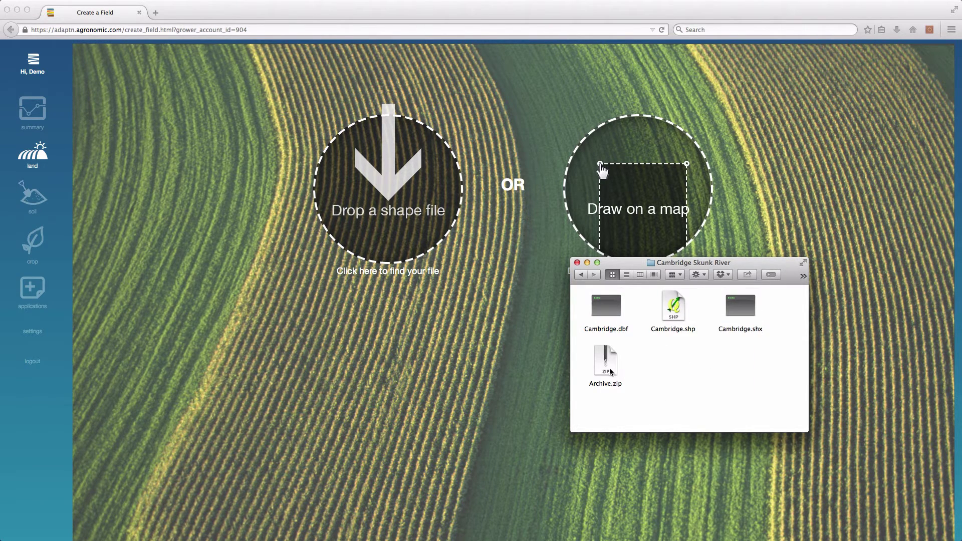
{"action": "left_click_drag", "start_coordinate": [607, 371], "coordinate": [416, 202]}
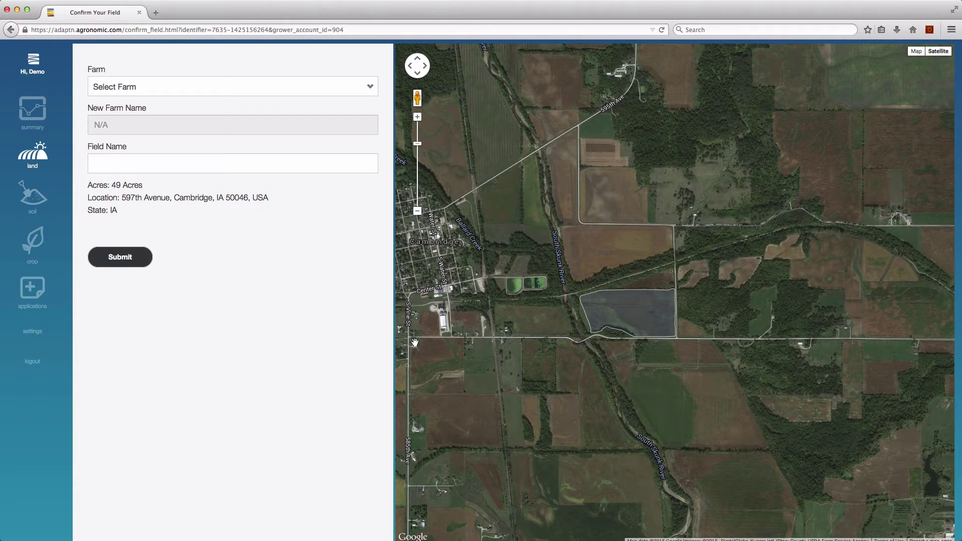
Assign the uploaded field to Home Farm, name it River South, and submit it
{"action": "left_click", "coordinate": [264, 88]}
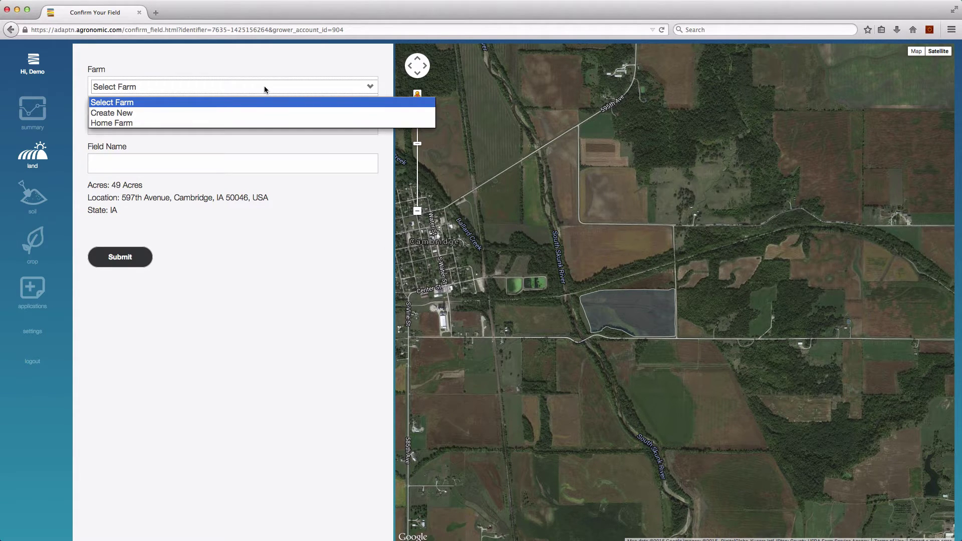
{"action": "left_click", "coordinate": [264, 123]}
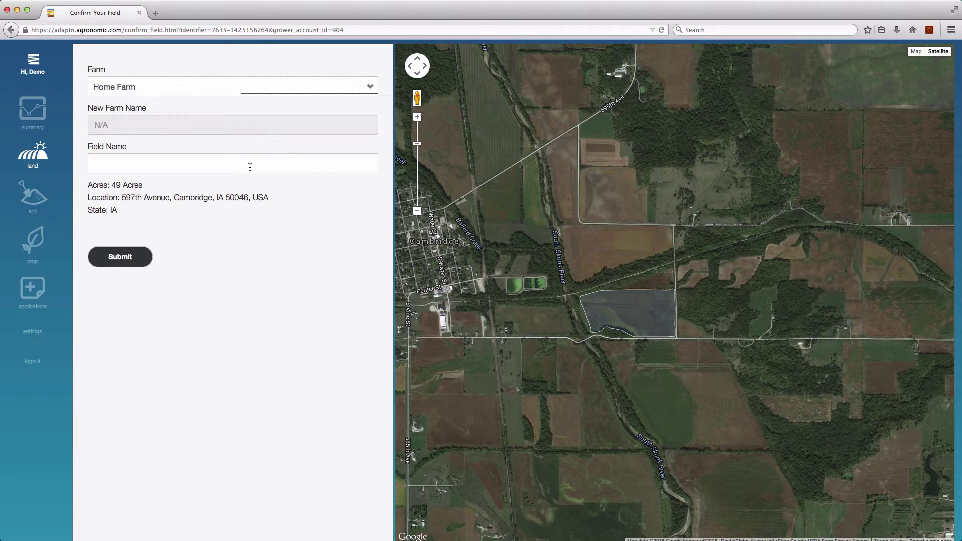
{"action": "left_click", "coordinate": [249, 166]}
{"action": "type", "text": "River South"}
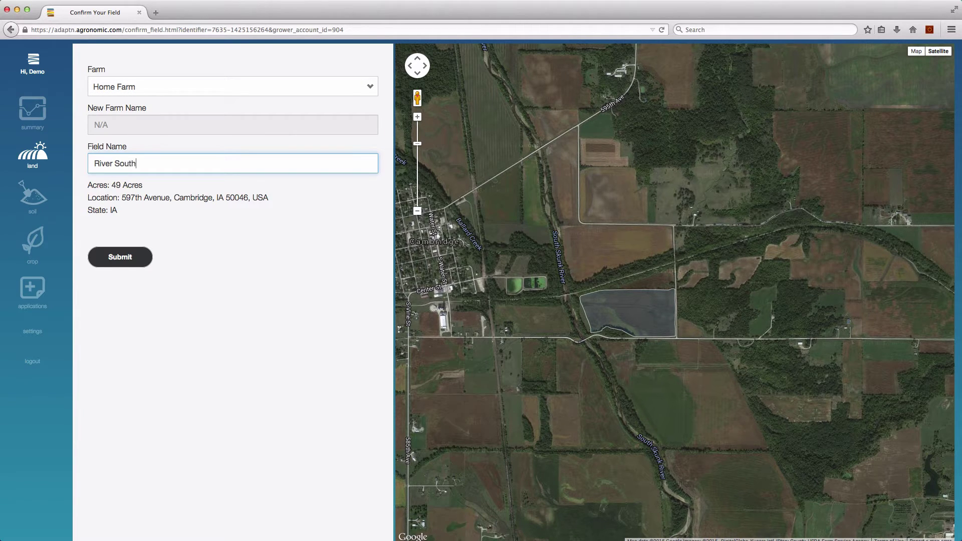
{"action": "left_click", "coordinate": [142, 257]}
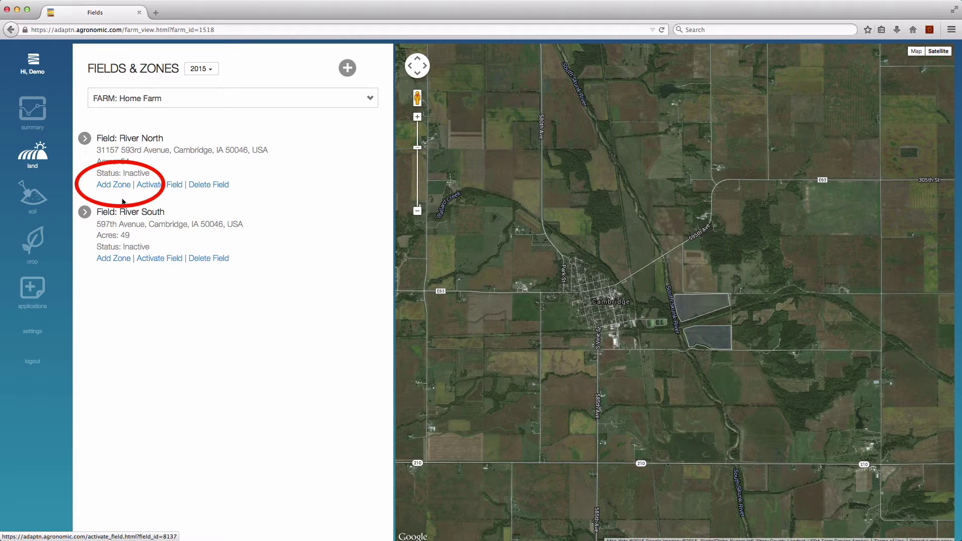
Start a new zone for the River North field and place its map pin inside the field boundary
{"action": "left_click", "coordinate": [118, 185]}
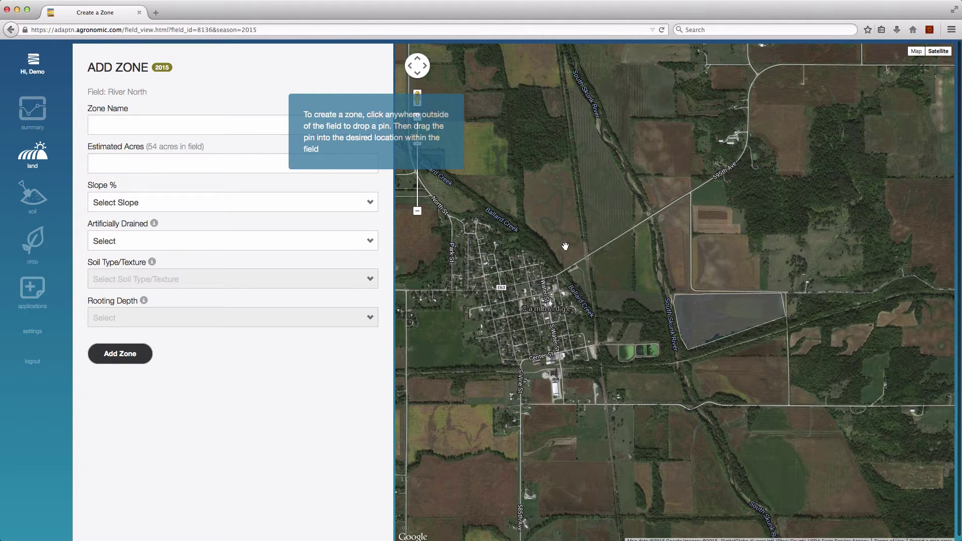
{"action": "left_click", "coordinate": [708, 264]}
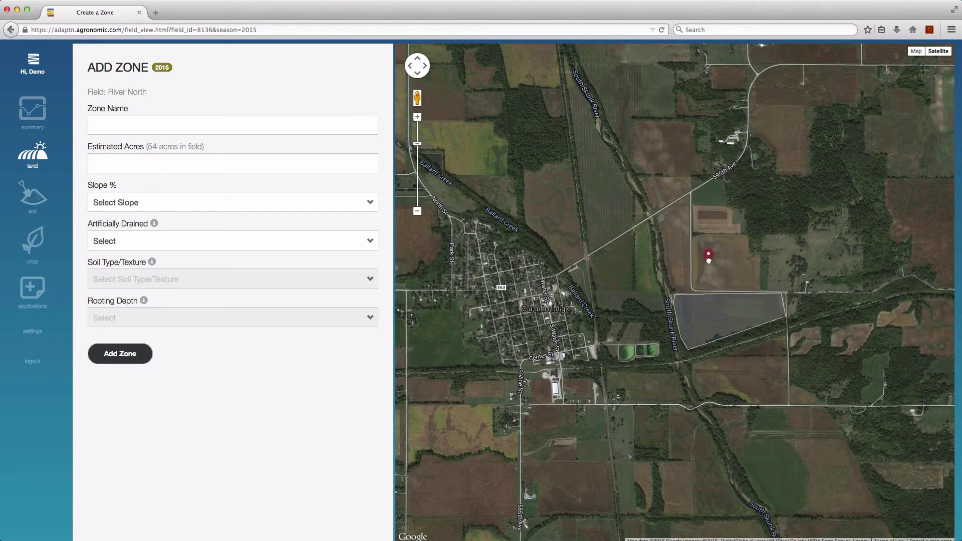
{"action": "left_click_drag", "start_coordinate": [708, 260], "coordinate": [703, 318]}
Name the zone Whole Field, with 54 estimated acres and a slope of less than 3%
{"action": "left_click", "coordinate": [294, 123]}
{"action": "type", "text": "Whole Field"}
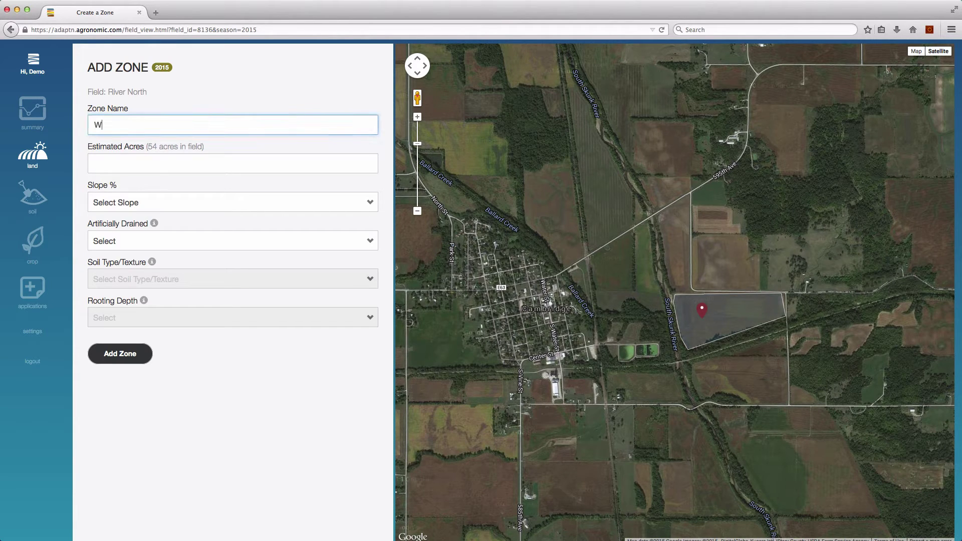
{"action": "key", "text": "Tab"}
{"action": "type", "text": "54"}
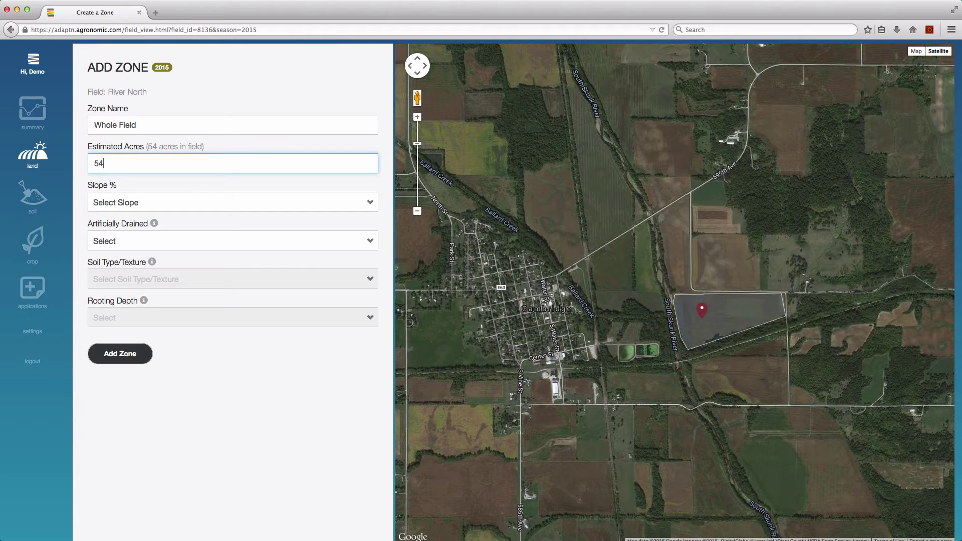
{"action": "key", "text": "Tab"}
{"action": "left_click", "coordinate": [237, 203]}
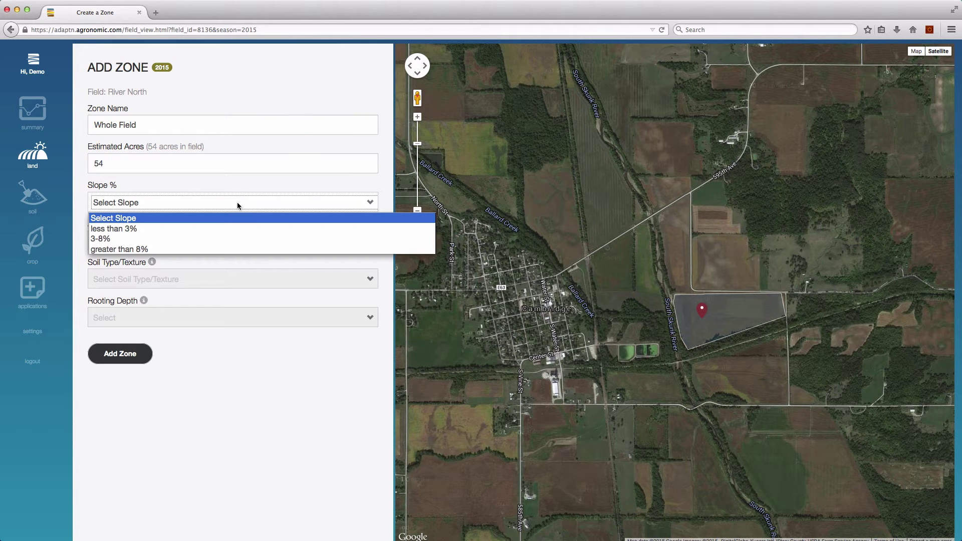
{"action": "left_click", "coordinate": [237, 228]}
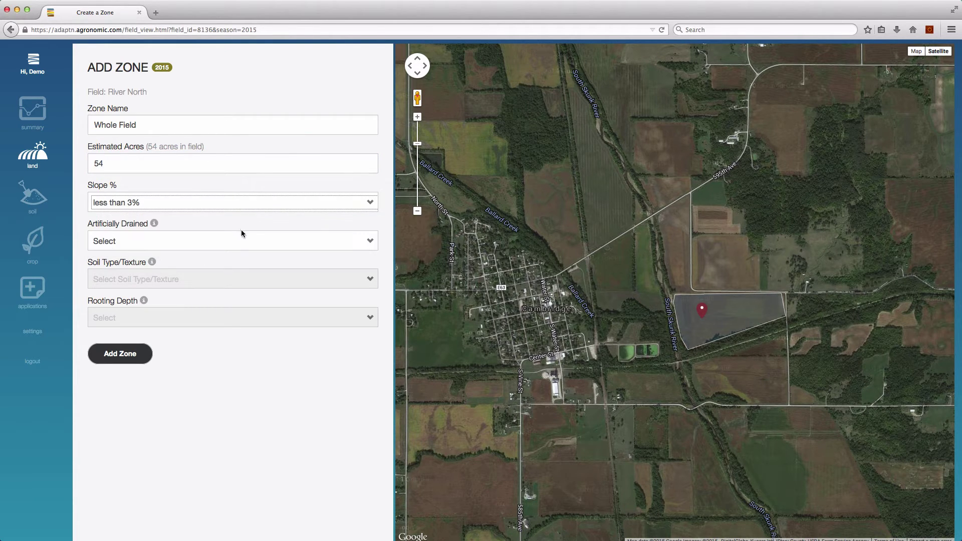
Mark the zone as artificially drained with Webster soil and the Webster default rooting depth of 22-26 inches, and add it to the field
{"action": "left_click", "coordinate": [245, 240]}
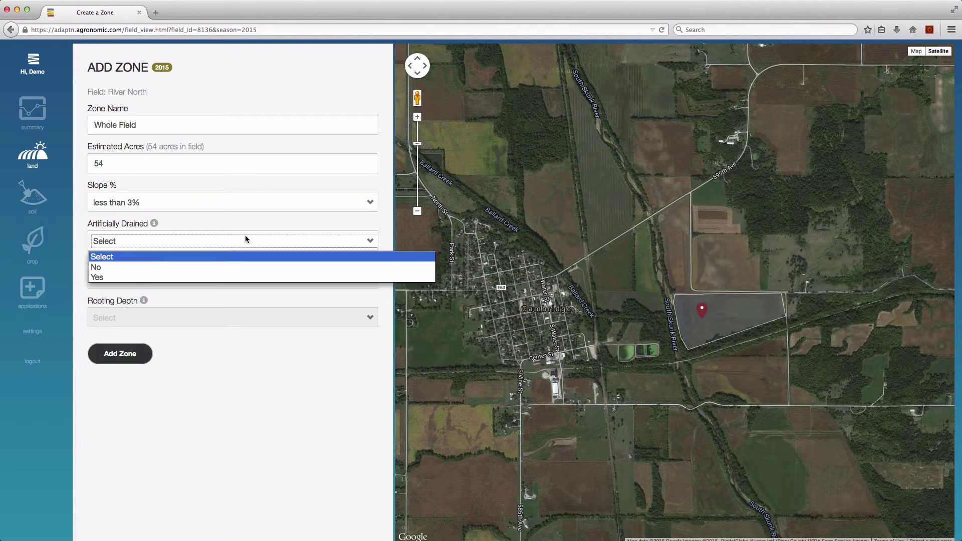
{"action": "left_click", "coordinate": [245, 278]}
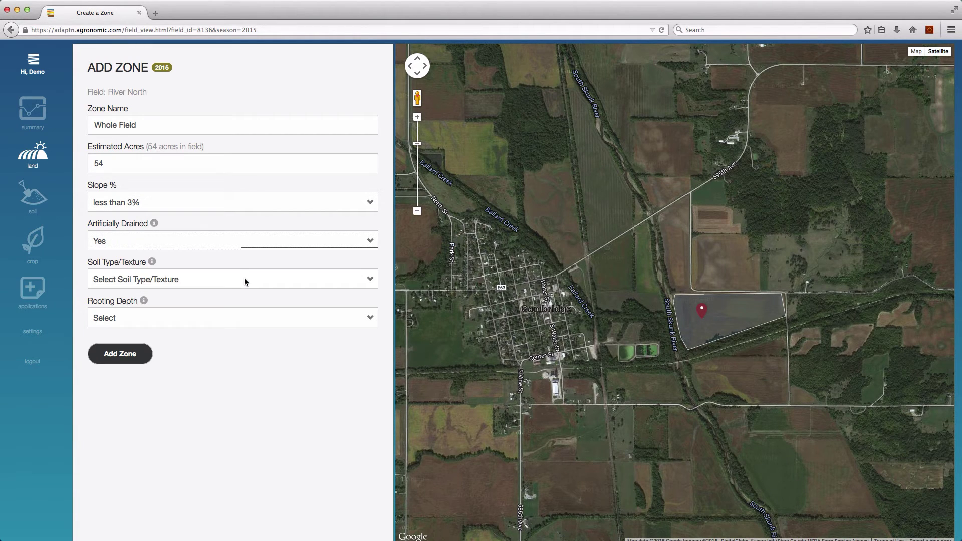
{"action": "left_click", "coordinate": [245, 279]}
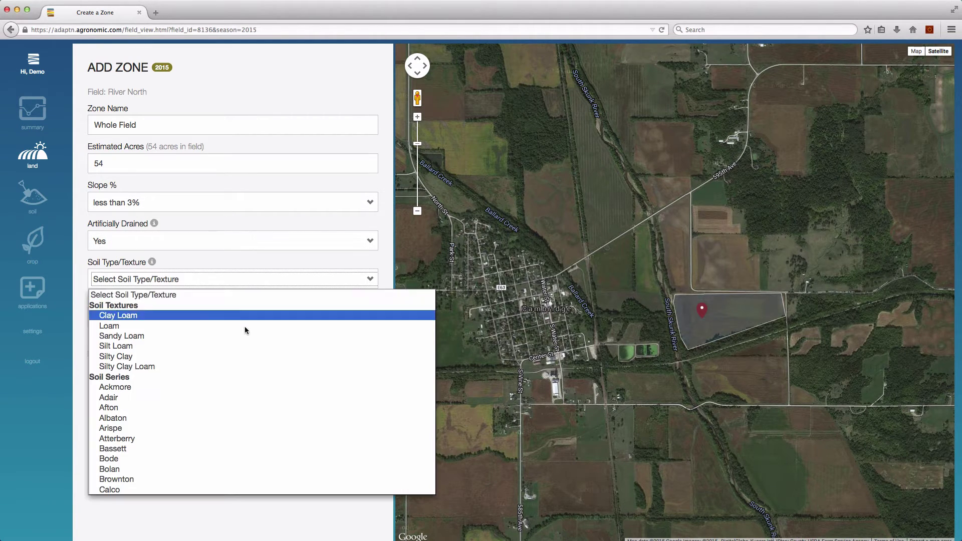
{"action": "scroll", "coordinate": [244, 336], "scroll_direction": "down", "scroll_amount": 2}
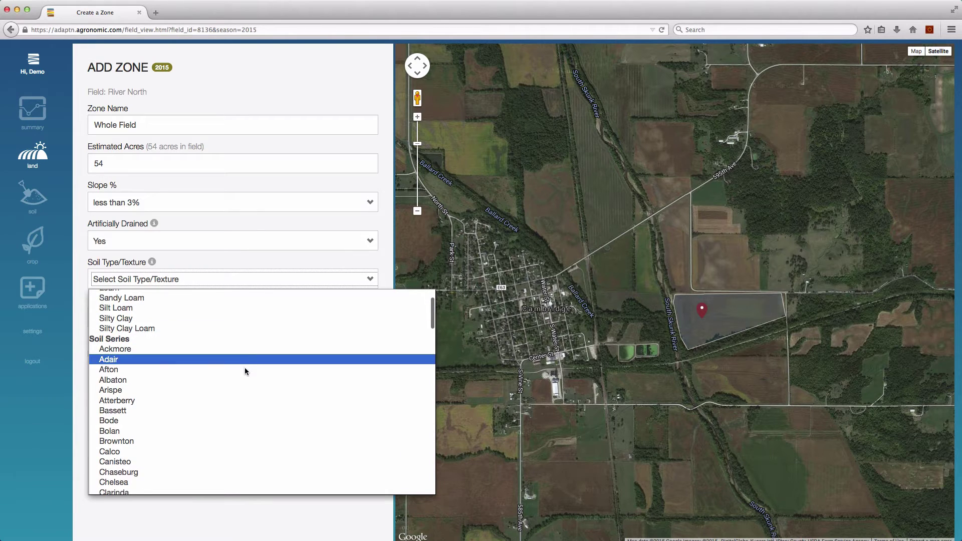
{"action": "type", "text": "webster"}
{"action": "key", "text": "Return"}
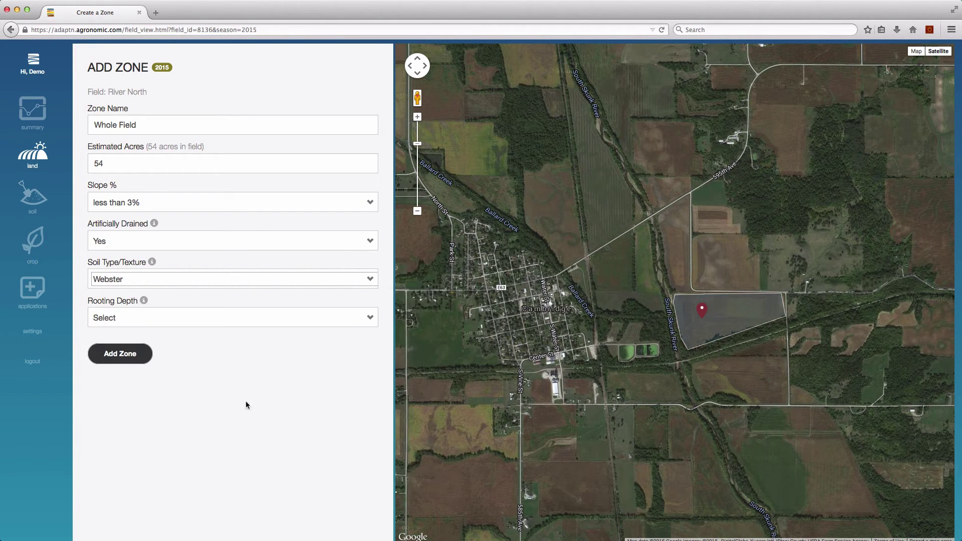
{"action": "left_click", "coordinate": [284, 323]}
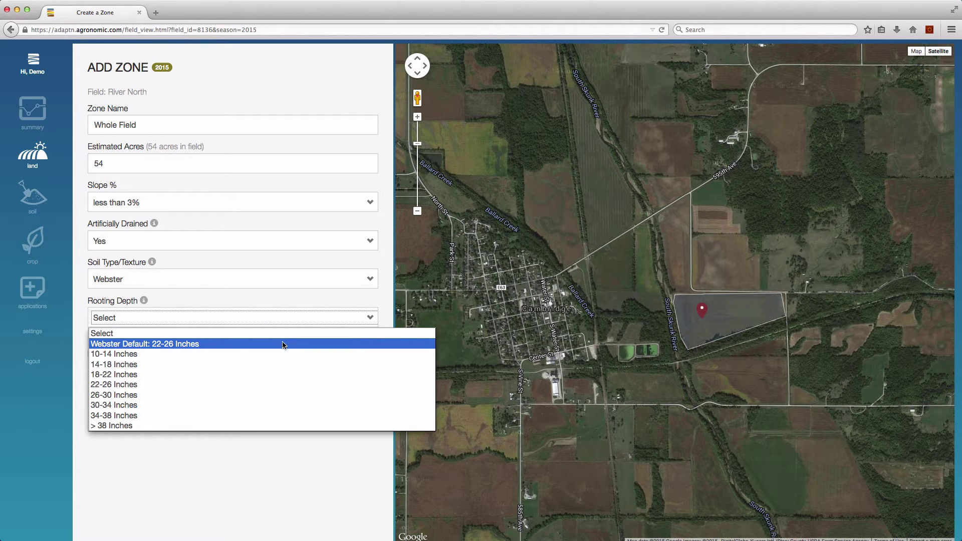
{"action": "left_click", "coordinate": [283, 346]}
{"action": "left_click", "coordinate": [122, 354]}
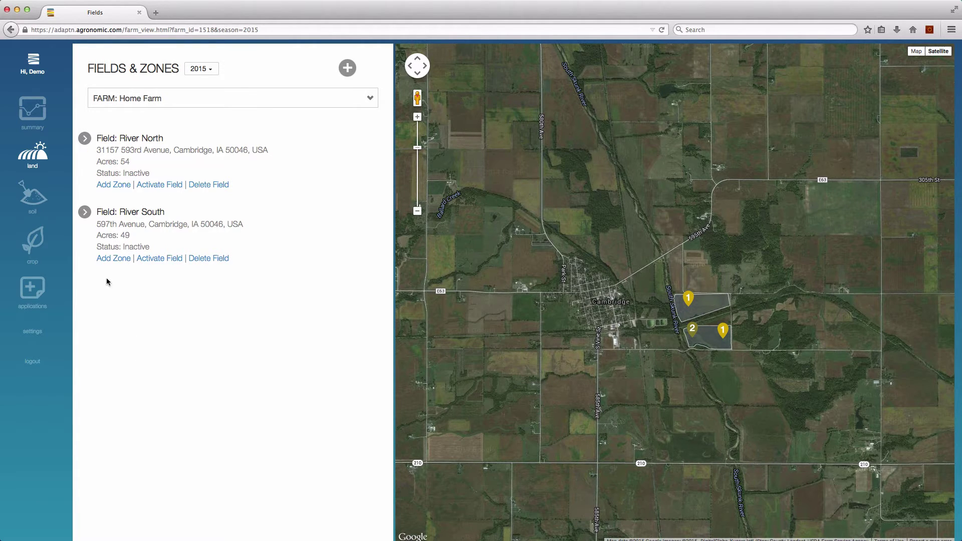
In the soil information, set the tillage method to Conservation Tillage with 50% residue
{"action": "left_click", "coordinate": [39, 196]}
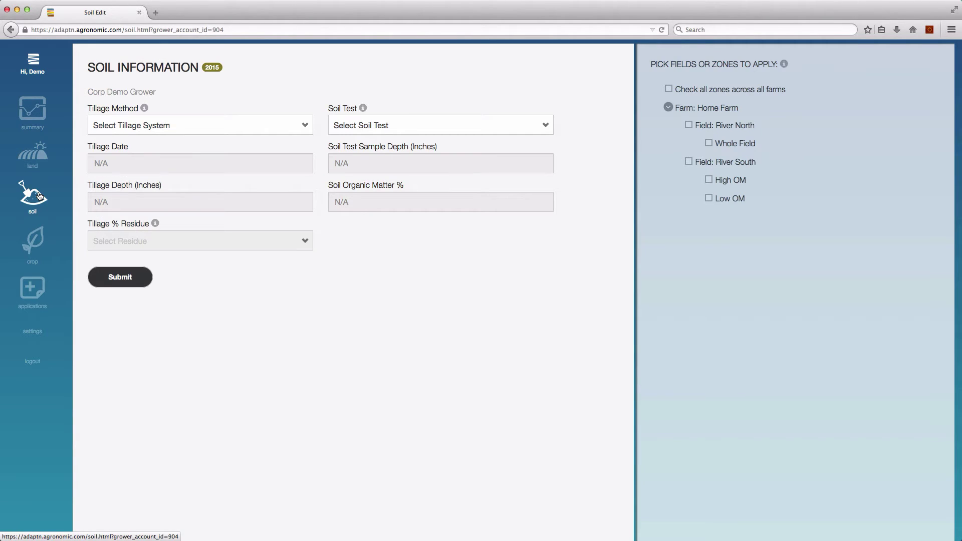
{"action": "left_click", "coordinate": [246, 126]}
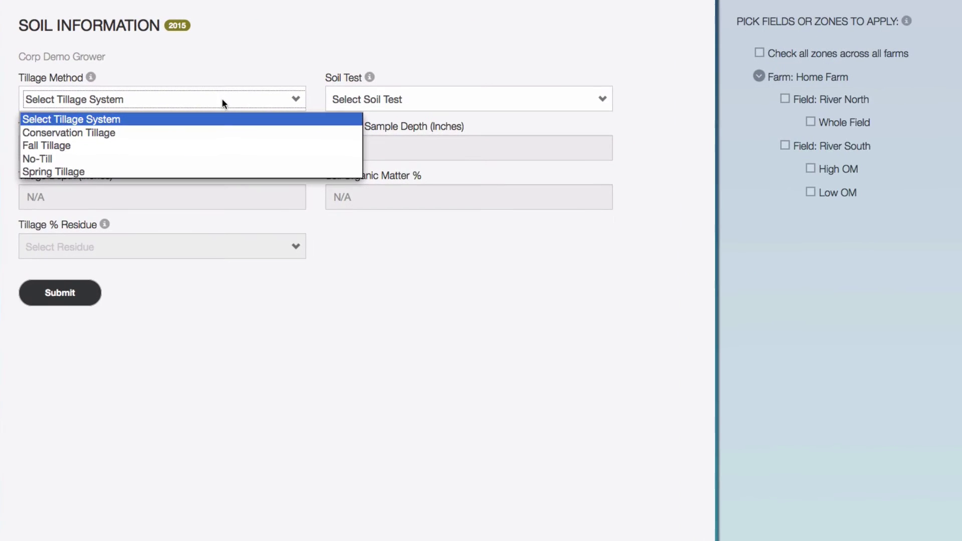
{"action": "left_click", "coordinate": [224, 134]}
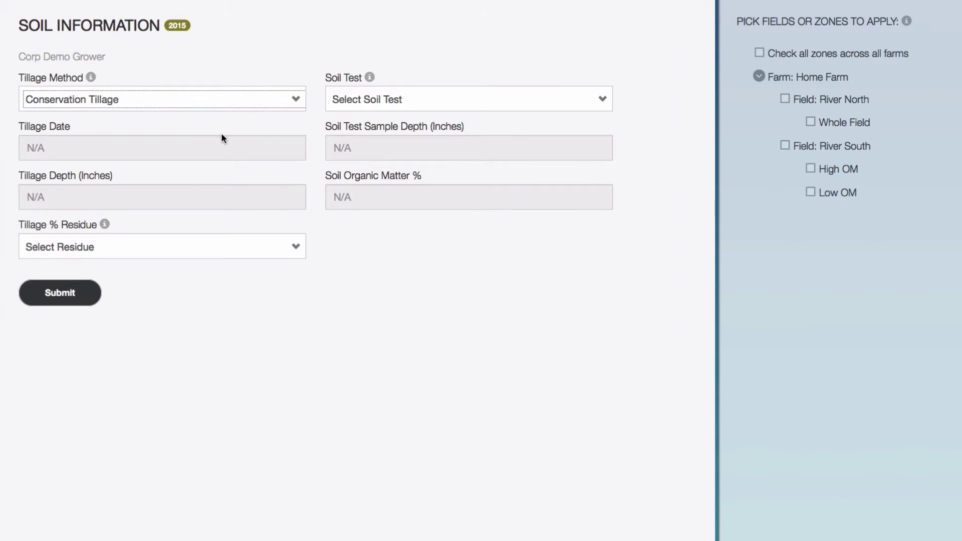
{"action": "left_click", "coordinate": [218, 248]}
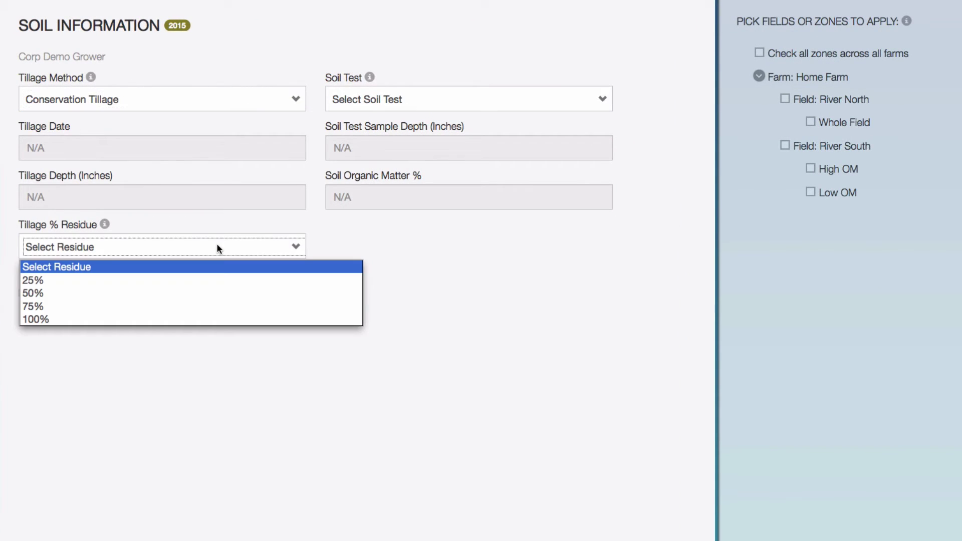
{"action": "left_click", "coordinate": [211, 298]}
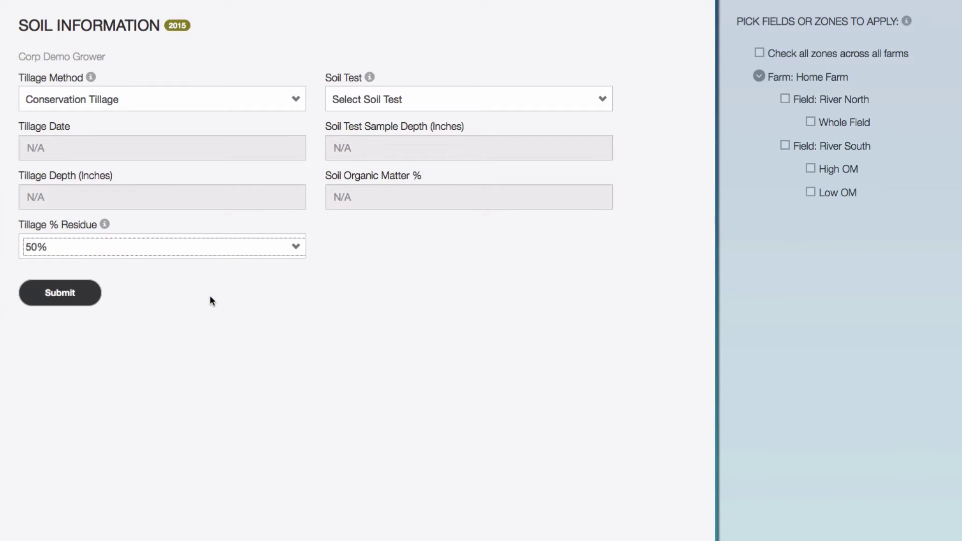
Record a soil test in the last 3 years with 12-inch sample depth and 3.5% organic matter, and submit it for River North's Whole Field zone
{"action": "left_click", "coordinate": [590, 98]}
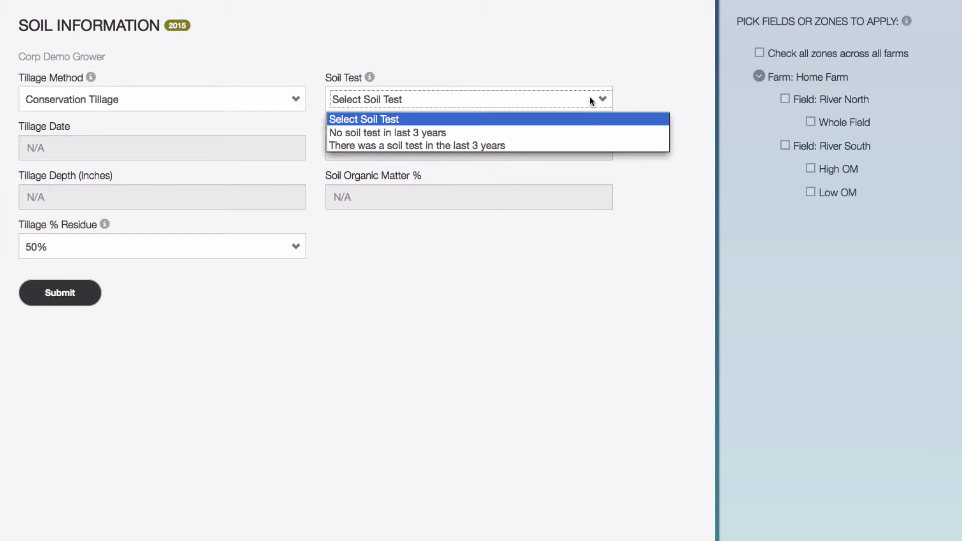
{"action": "left_click", "coordinate": [573, 146]}
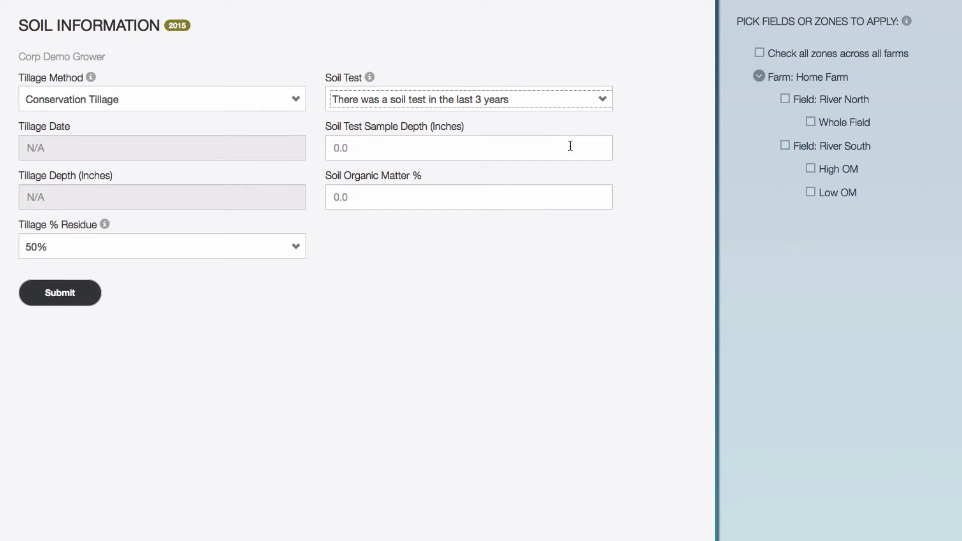
{"action": "left_click", "coordinate": [510, 149]}
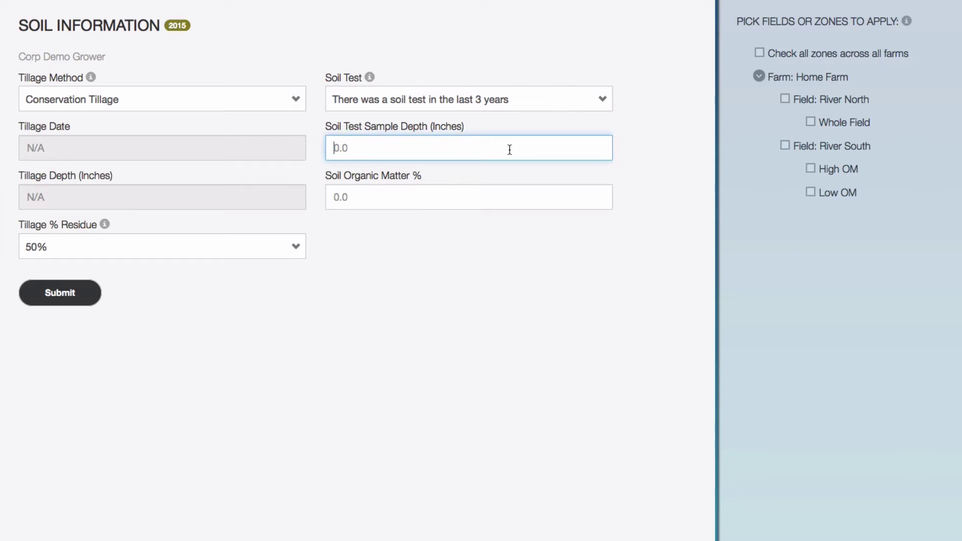
{"action": "type", "text": "12"}
{"action": "key", "text": "Tab"}
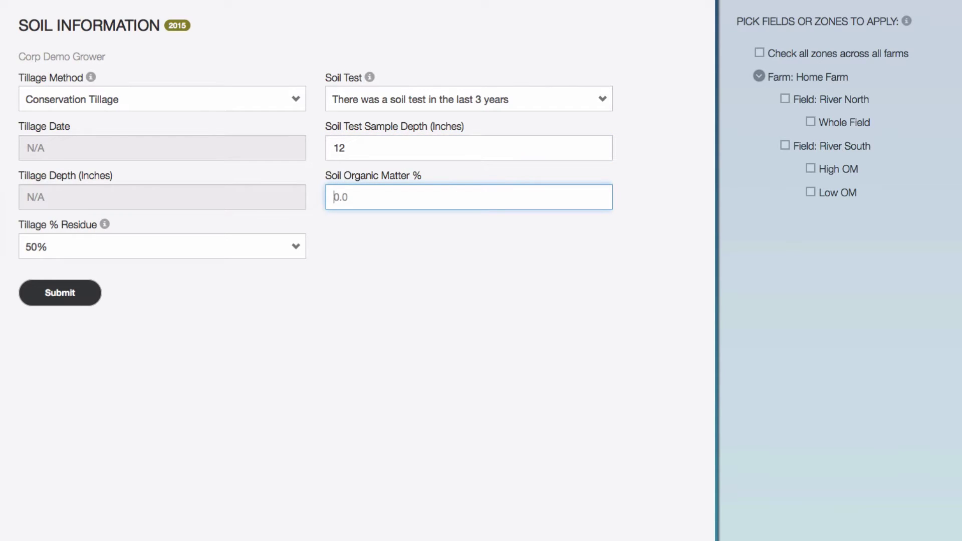
{"action": "type", "text": "3.5"}
{"action": "left_click", "coordinate": [811, 121]}
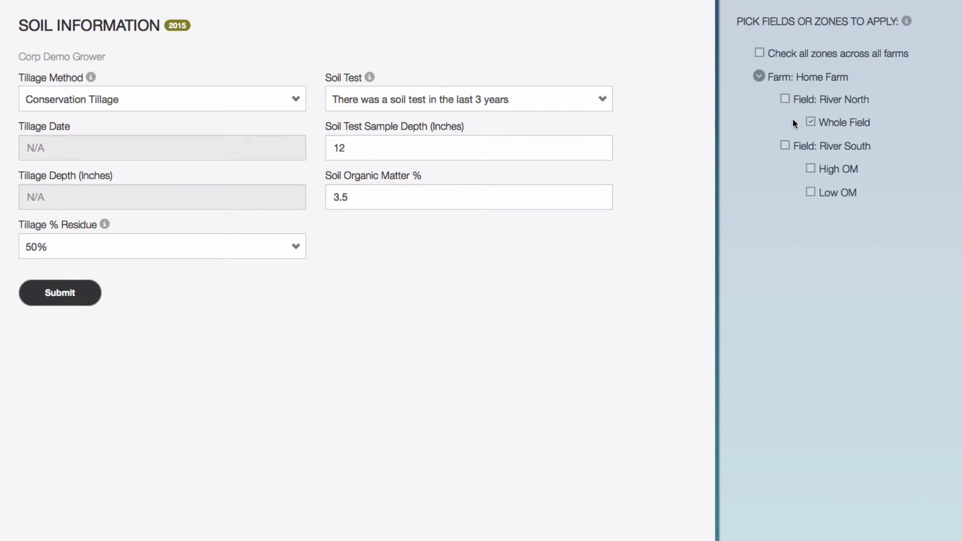
{"action": "left_click", "coordinate": [64, 290]}
Set the soil organic matter to 4.8% and submit the soil information for River South's High OM zone
{"action": "left_click_drag", "start_coordinate": [387, 196], "coordinate": [306, 195]}
{"action": "type", "text": "4.8"}
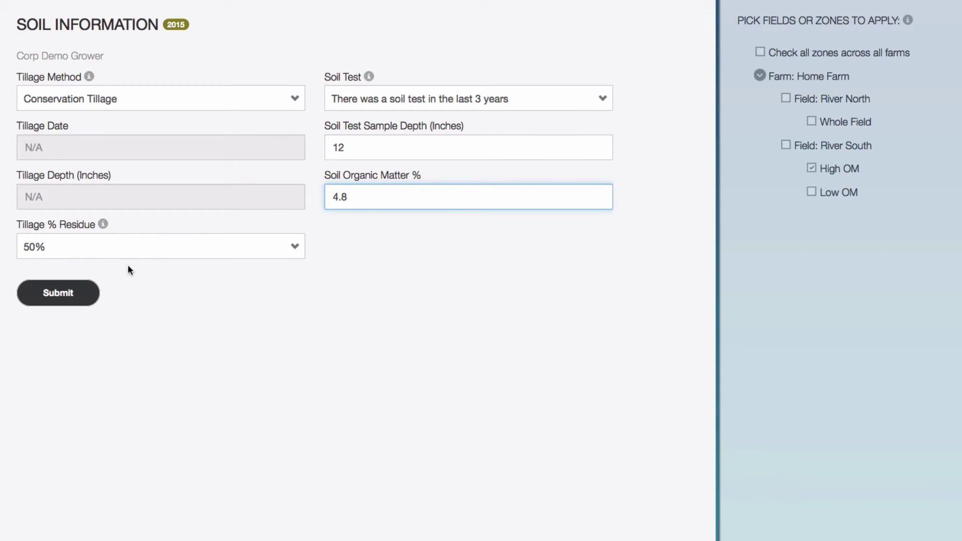
{"action": "left_click", "coordinate": [81, 294]}
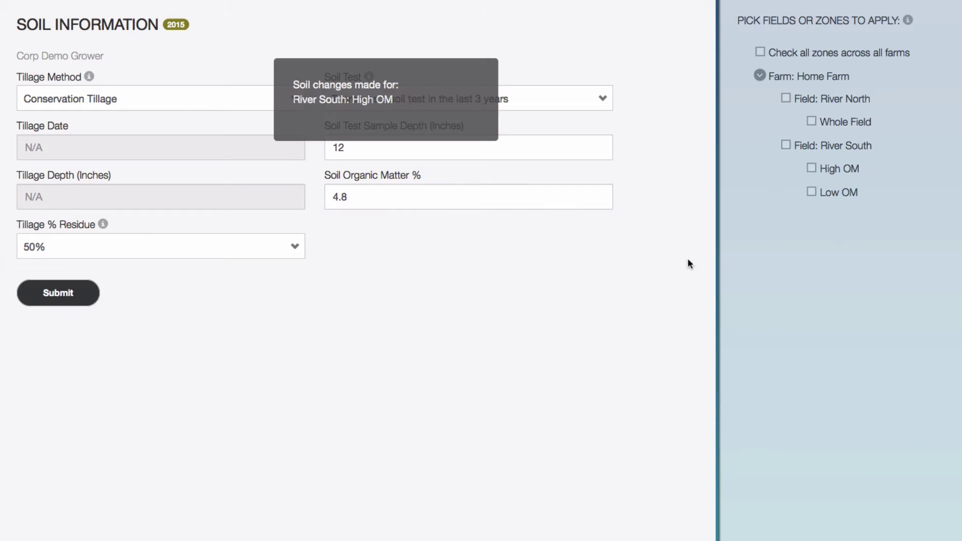
Set the soil organic matter to 2.1% and submit the soil information for River South's Low OM zone
{"action": "left_click", "coordinate": [447, 200]}
{"action": "left_click_drag", "start_coordinate": [326, 197], "coordinate": [299, 195]}
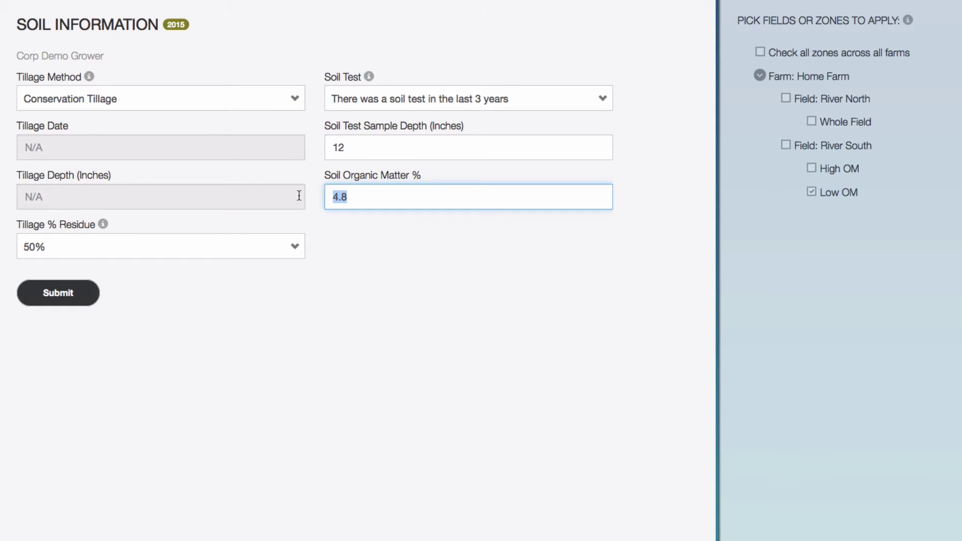
{"action": "type", "text": "2.1"}
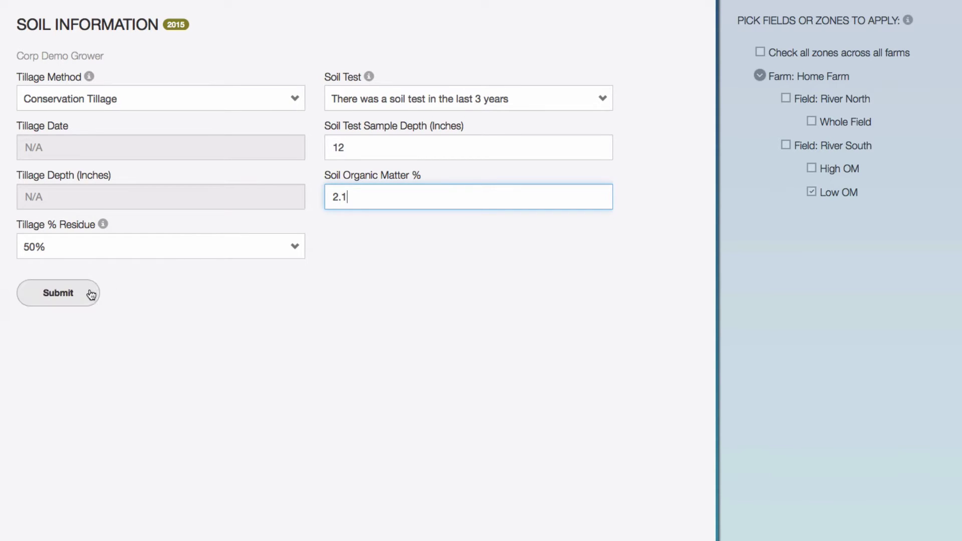
{"action": "left_click", "coordinate": [91, 295]}
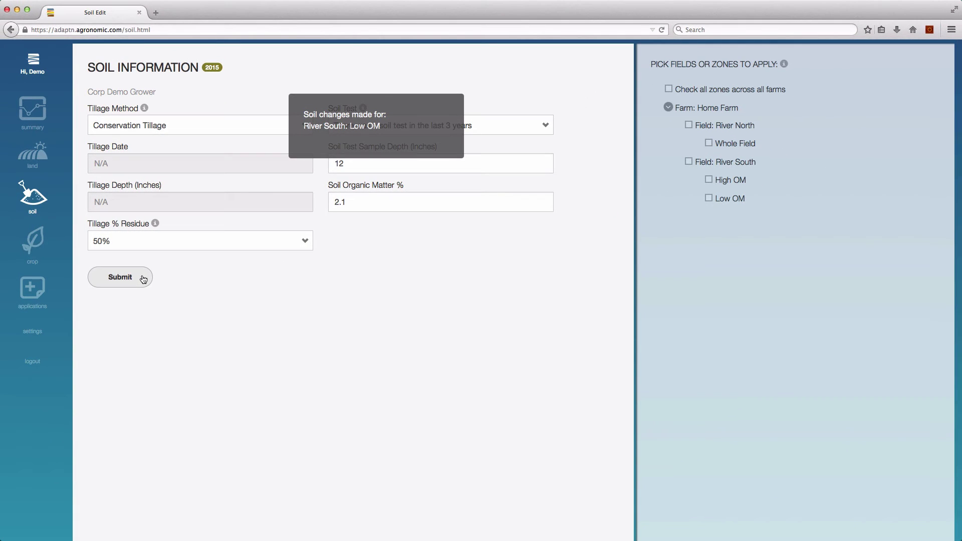
In the crop information for all zones, choose 102 day grain corn and an expected yield of 170 - 190 bushels/acre
{"action": "left_click", "coordinate": [35, 241]}
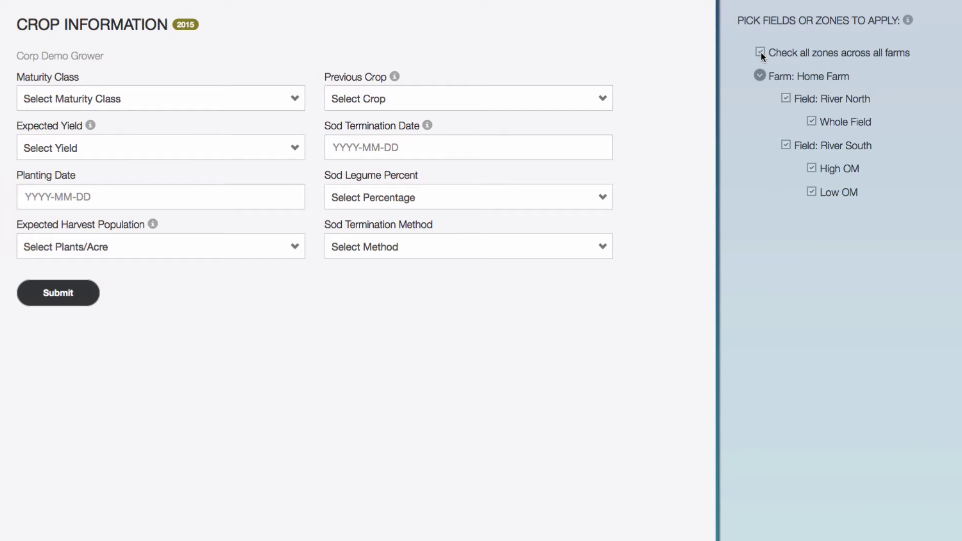
{"action": "left_click", "coordinate": [248, 98]}
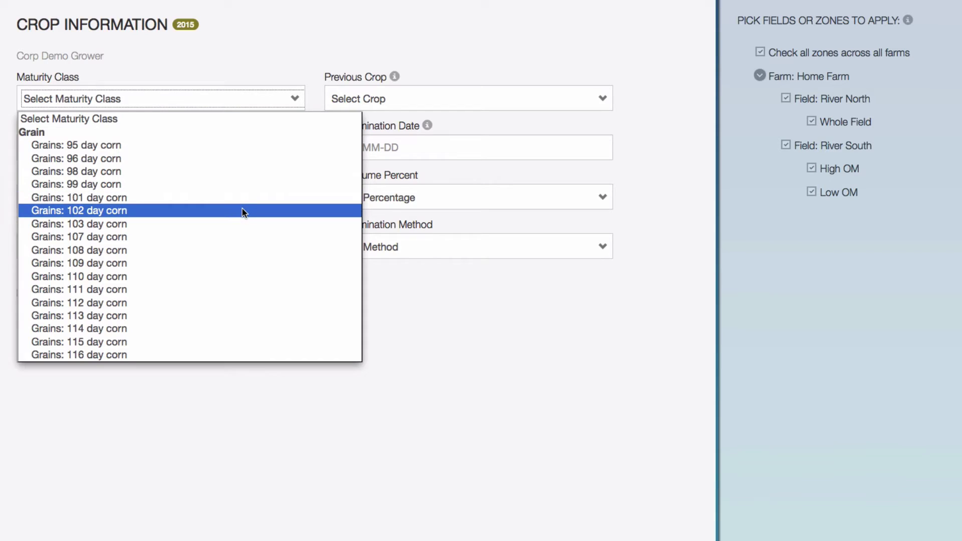
{"action": "left_click", "coordinate": [242, 211]}
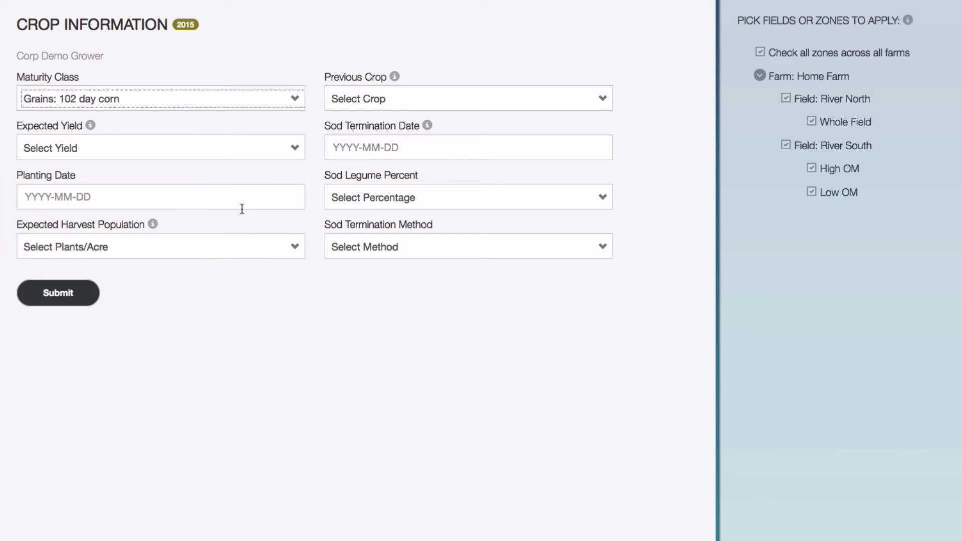
{"action": "left_click", "coordinate": [170, 148]}
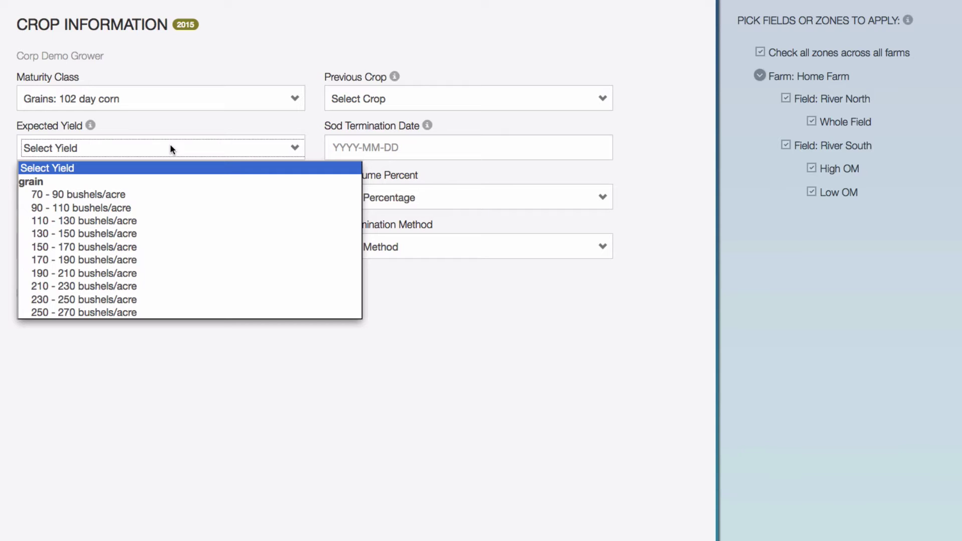
{"action": "left_click", "coordinate": [162, 260]}
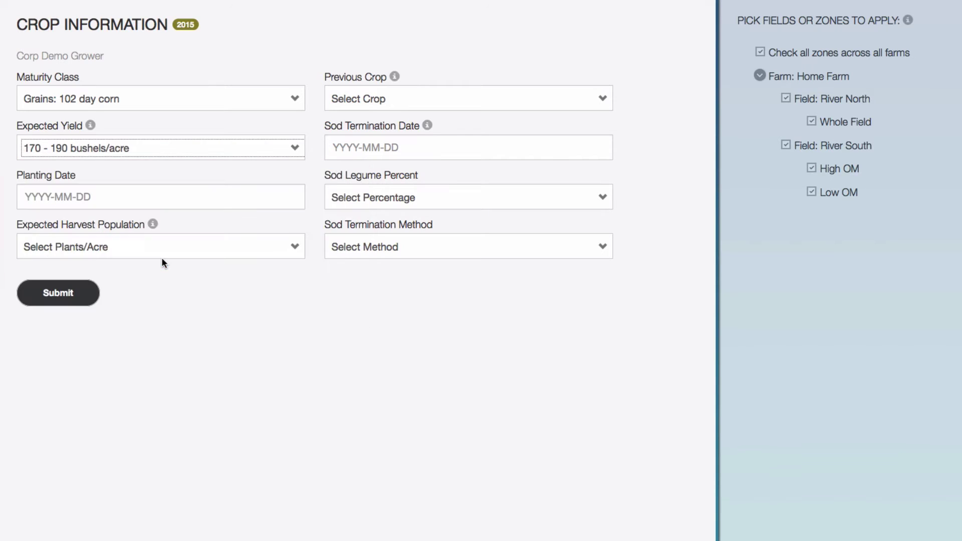
Set the planting date to 2015-05-20 and the expected harvest population to 30000 plants per acre
{"action": "left_click", "coordinate": [128, 191]}
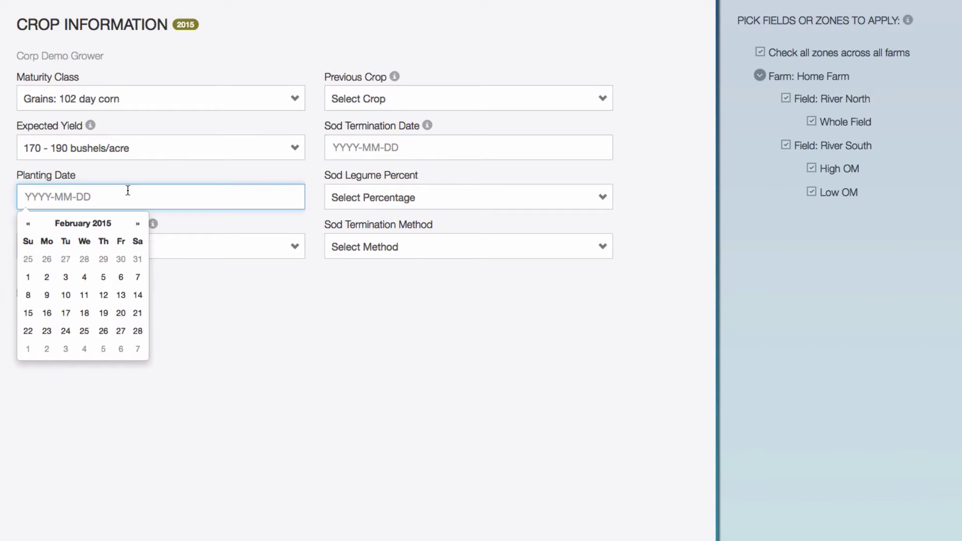
{"action": "left_click", "coordinate": [136, 224]}
{"action": "left_click", "coordinate": [137, 224]}
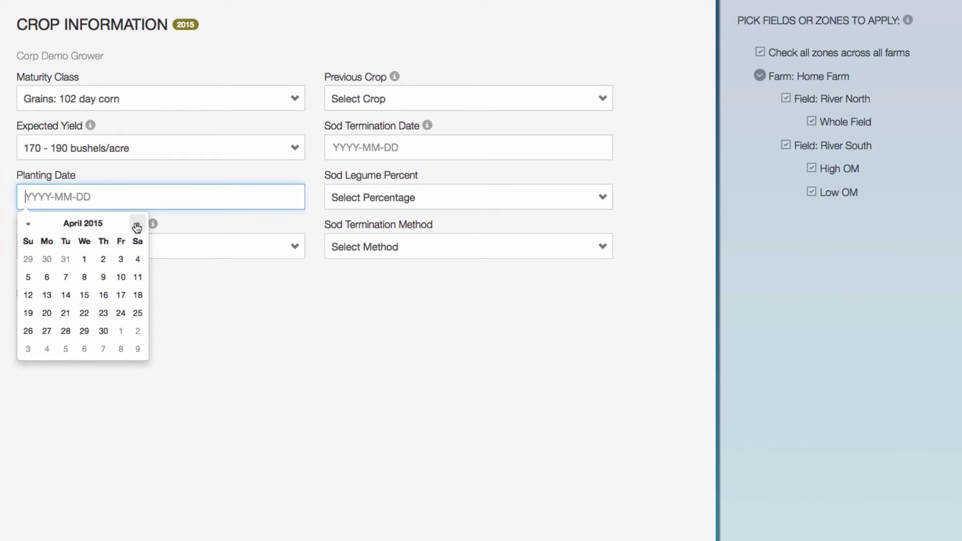
{"action": "left_click", "coordinate": [136, 225]}
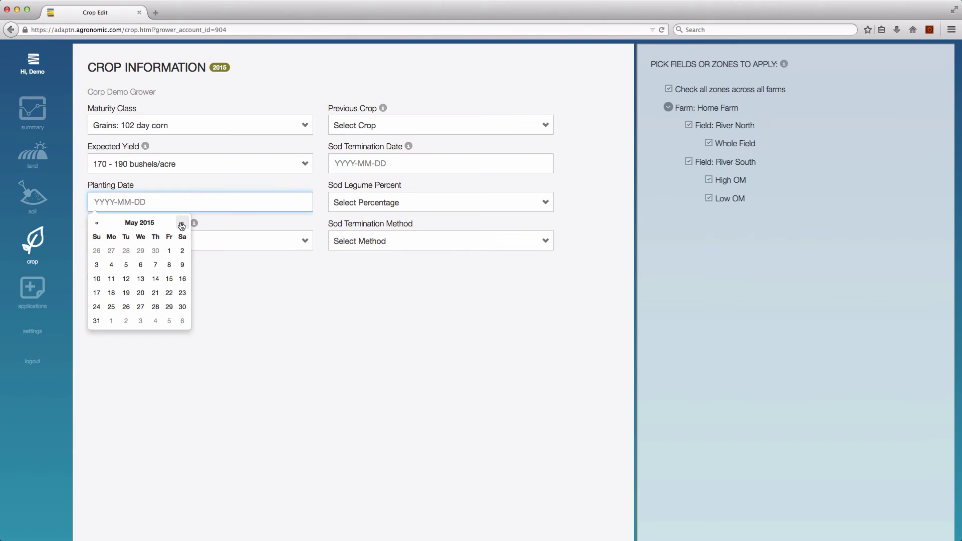
{"action": "left_click", "coordinate": [140, 293]}
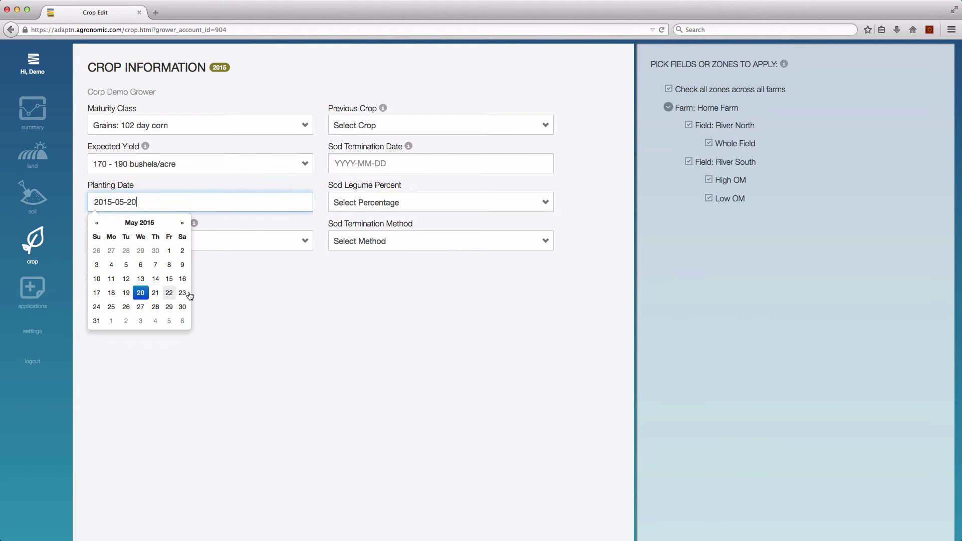
{"action": "left_click", "coordinate": [227, 291]}
{"action": "left_click", "coordinate": [263, 242]}
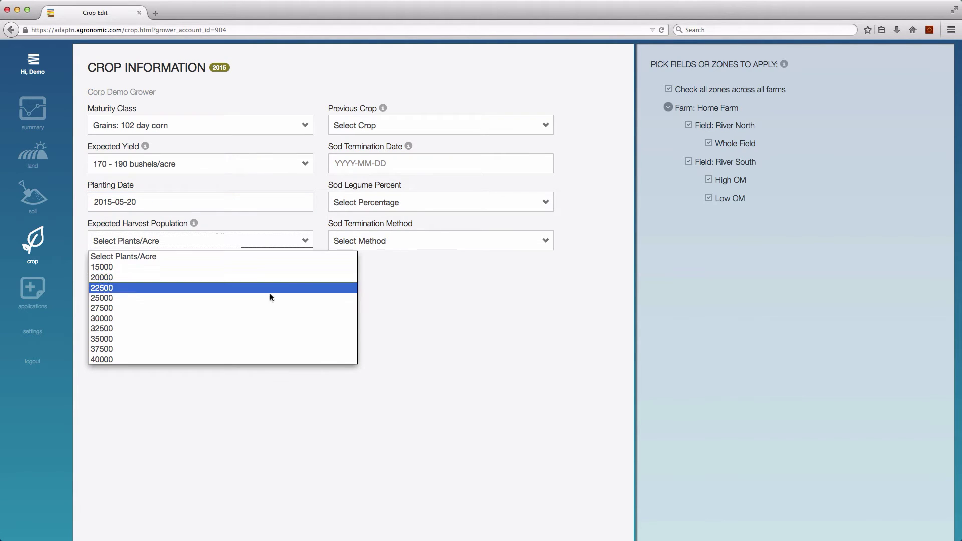
{"action": "left_click", "coordinate": [270, 319]}
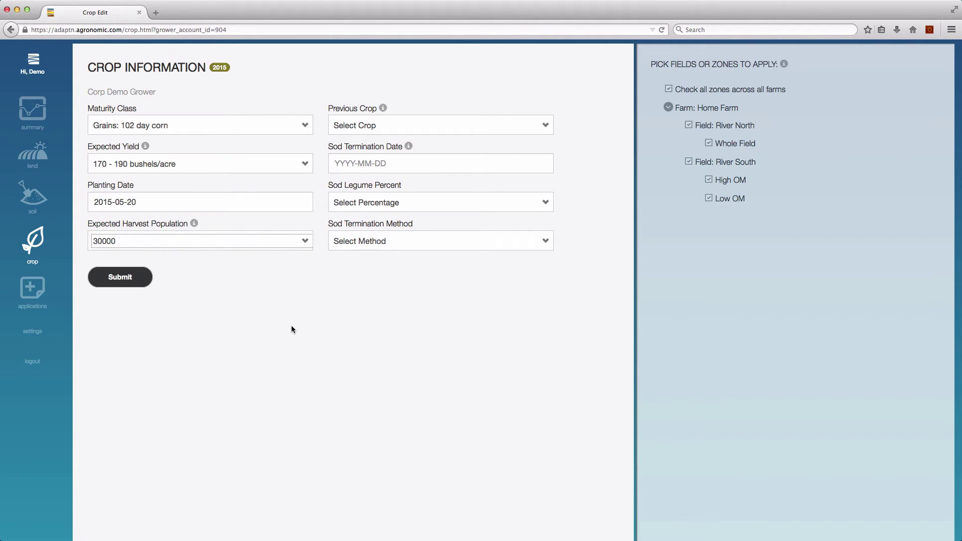
Set the previous crop to Grain Corn, check that field's help note, and submit the crop information for all zones
{"action": "left_click", "coordinate": [502, 125]}
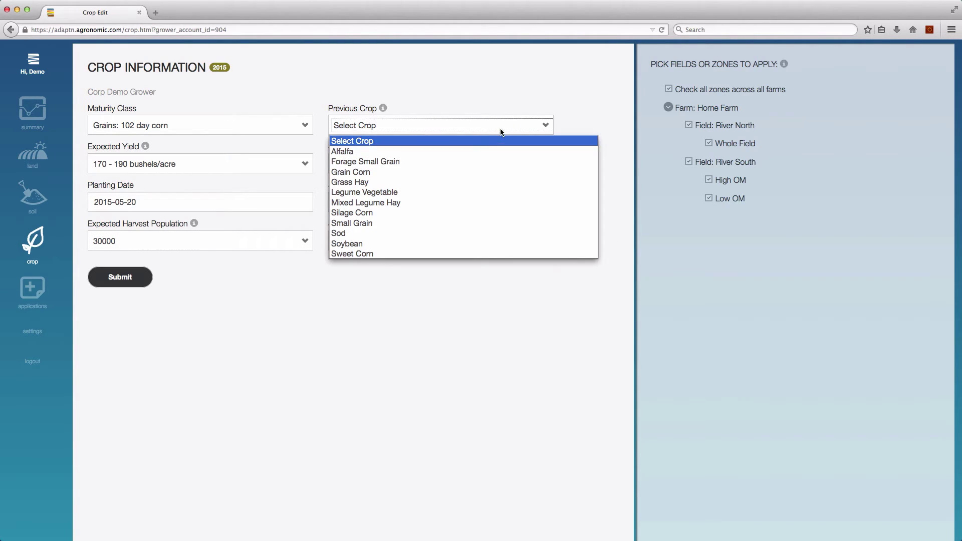
{"action": "left_click", "coordinate": [489, 172]}
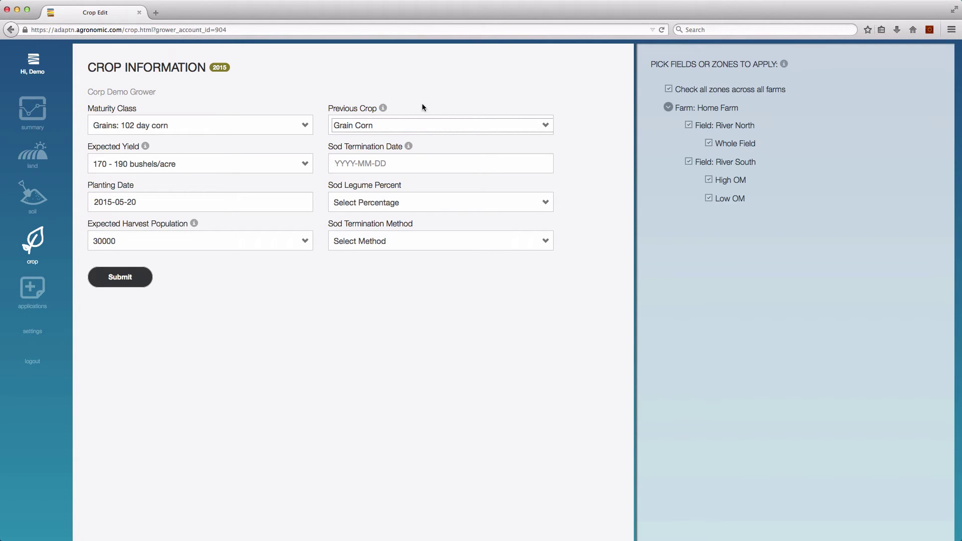
{"action": "left_click", "coordinate": [384, 109]}
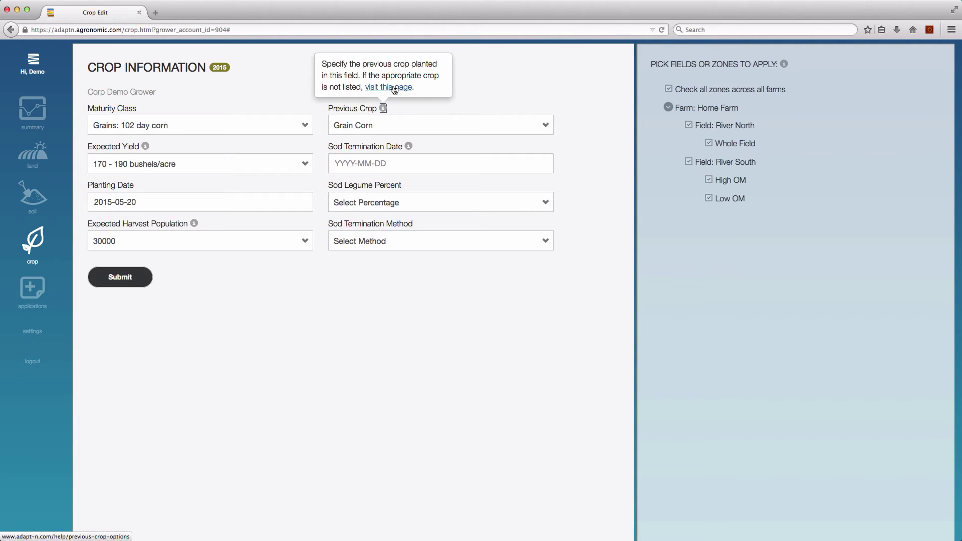
{"action": "left_click", "coordinate": [384, 109]}
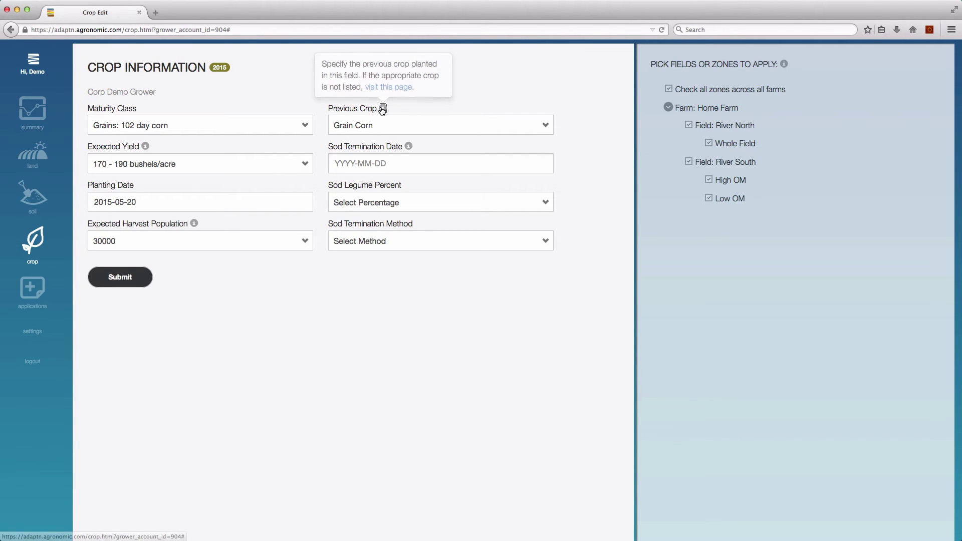
{"action": "left_click", "coordinate": [149, 275]}
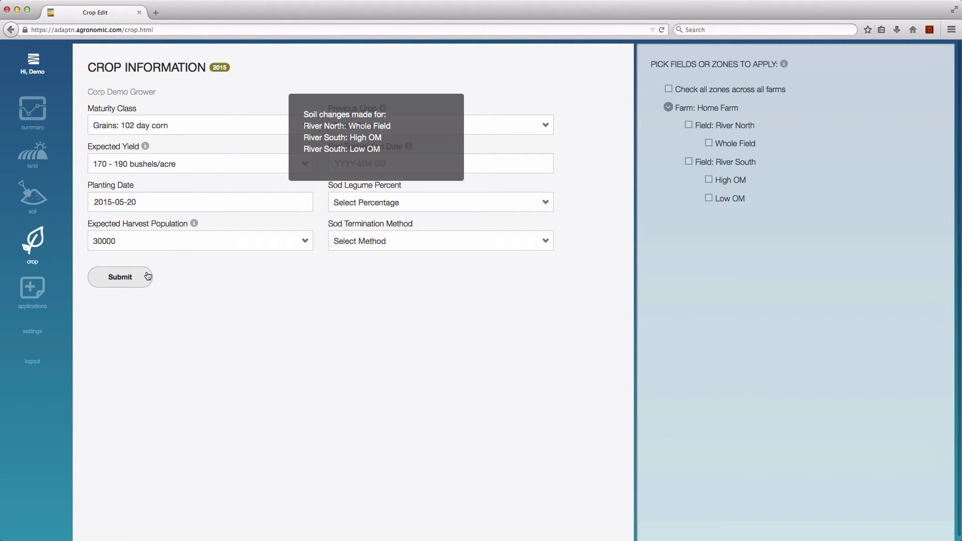
Activate the River North field from Home Farm's field list and expand it to show its zone
{"action": "left_click", "coordinate": [40, 159]}
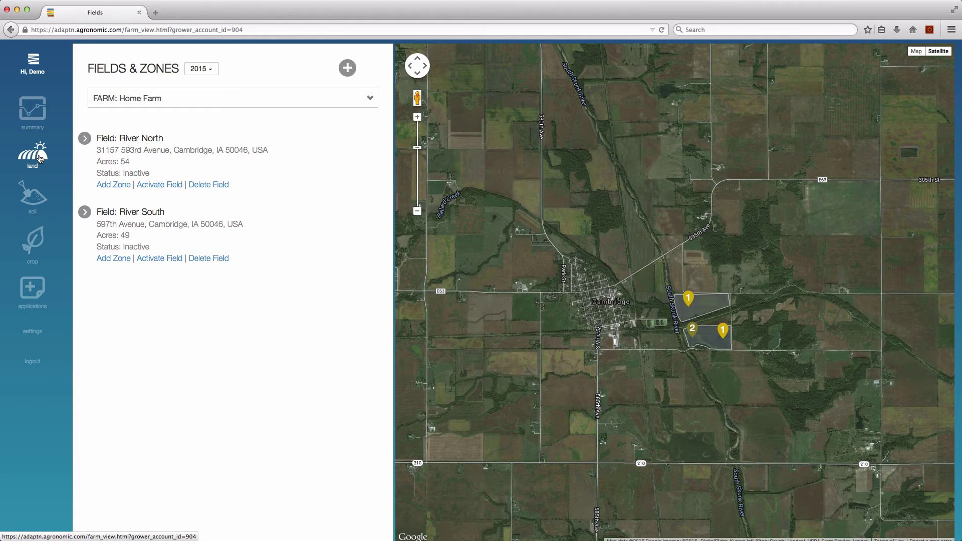
{"action": "left_click", "coordinate": [159, 186]}
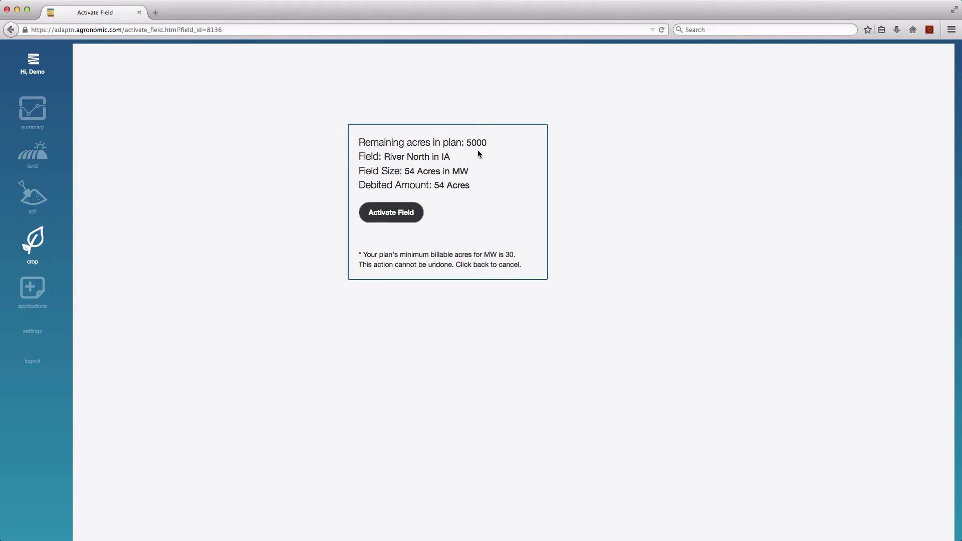
{"action": "left_click", "coordinate": [399, 223]}
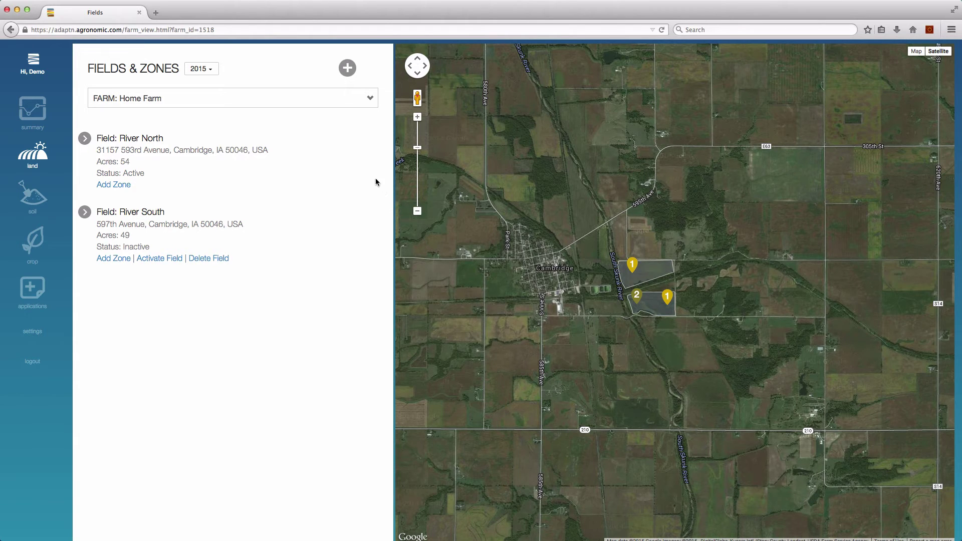
{"action": "left_click", "coordinate": [84, 138]}
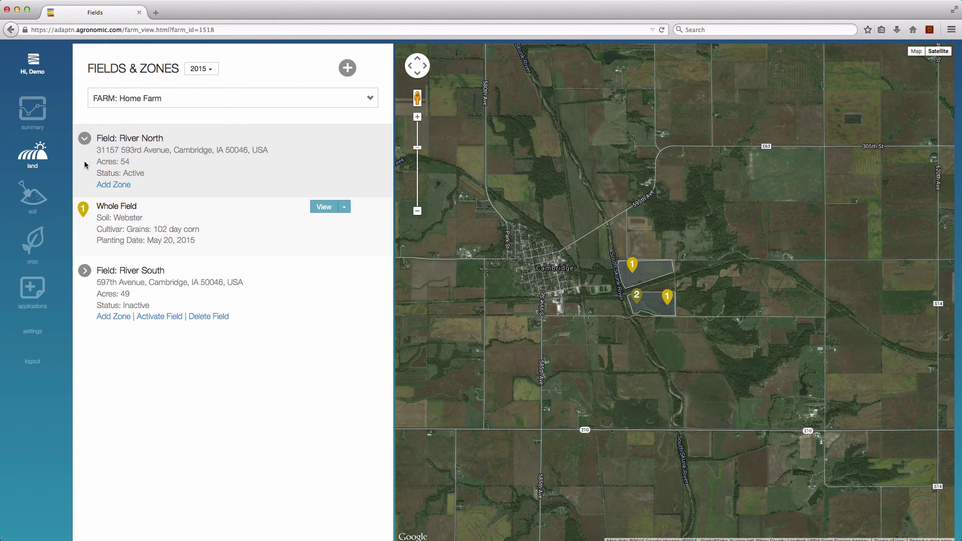
Expand the River South field's zones and open the N-Rec page for River North's Whole Field zone
{"action": "left_click", "coordinate": [84, 271]}
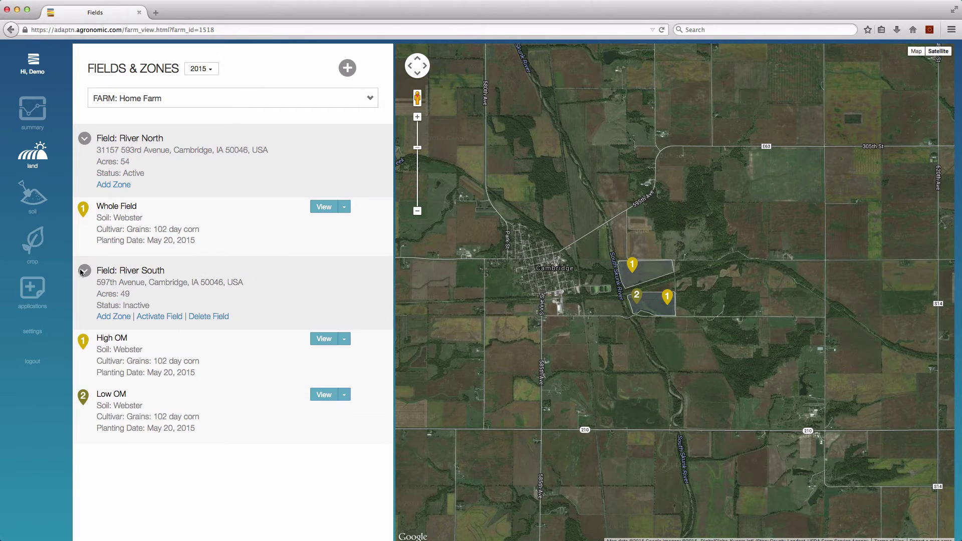
{"action": "left_click", "coordinate": [344, 207]}
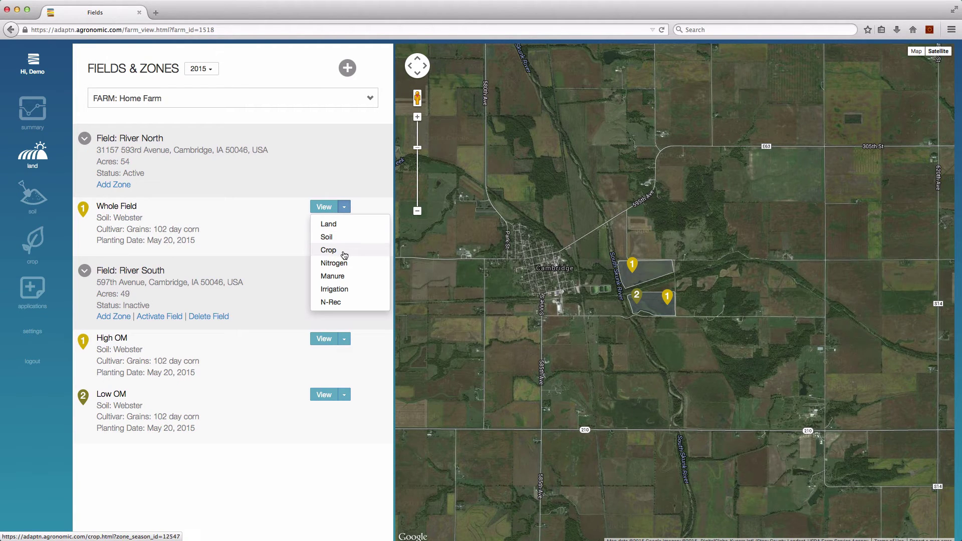
{"action": "left_click", "coordinate": [358, 303]}
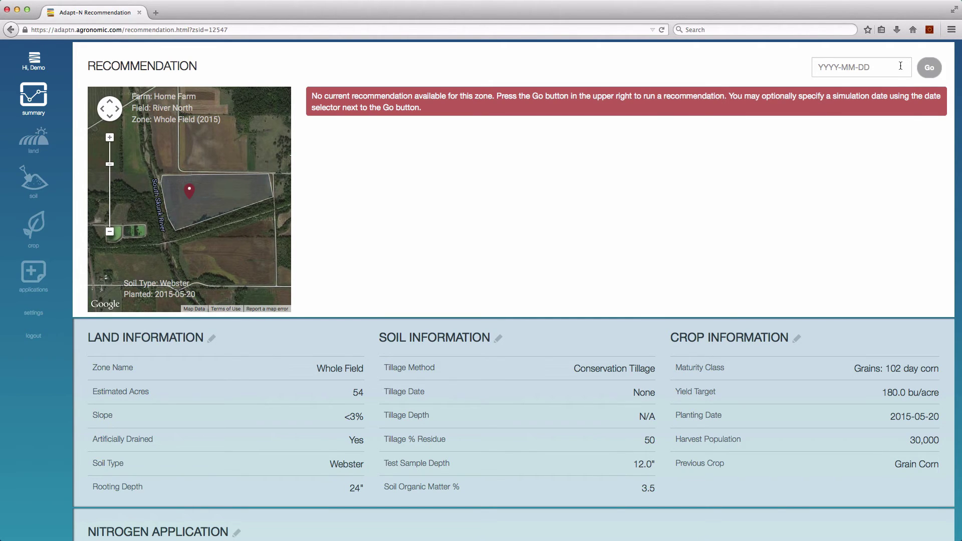
Run the Whole Field zone's nitrogen recommendation with a simulation date of 2014-06-09
{"action": "left_click", "coordinate": [898, 64]}
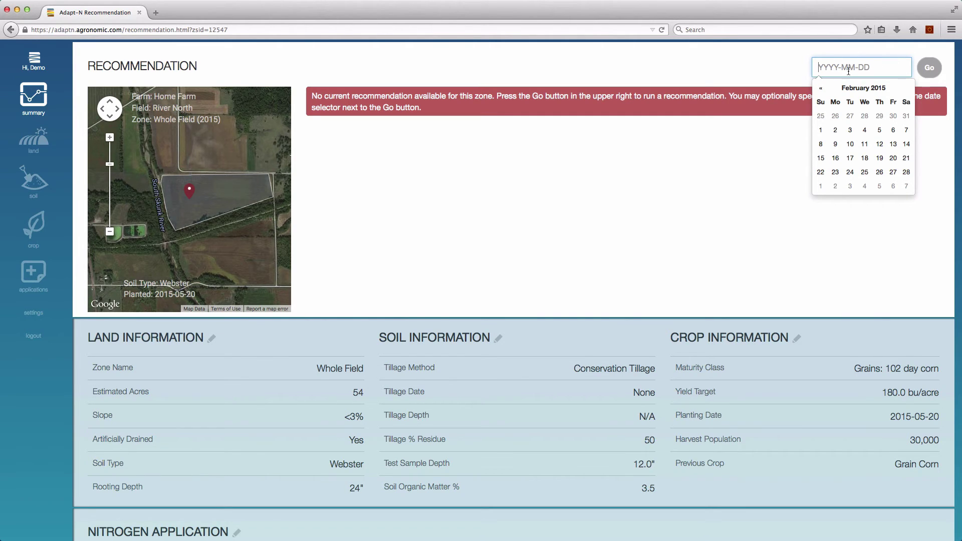
{"action": "left_click", "coordinate": [822, 89]}
{"action": "left_click", "coordinate": [822, 88]}
{"action": "left_click", "coordinate": [822, 89]}
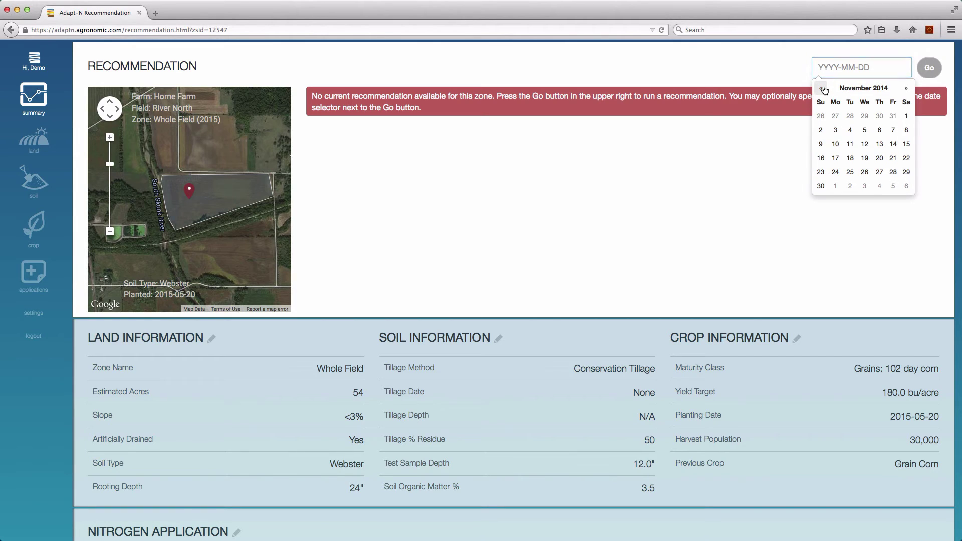
{"action": "left_click", "coordinate": [822, 89]}
{"action": "left_click", "coordinate": [822, 89]}
{"action": "left_click", "coordinate": [822, 89]}
{"action": "left_click", "coordinate": [822, 89]}
{"action": "left_click", "coordinate": [822, 89]}
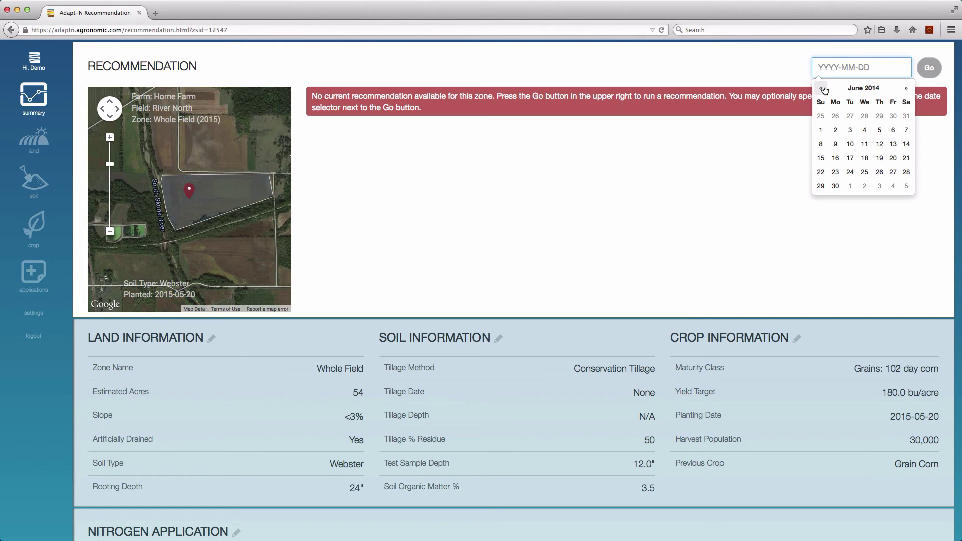
{"action": "left_click", "coordinate": [833, 145]}
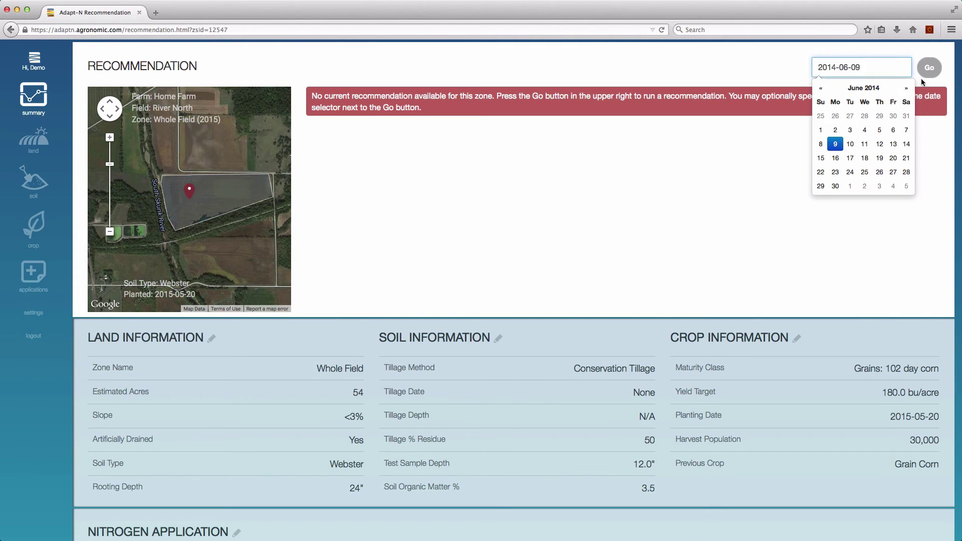
{"action": "left_click", "coordinate": [930, 68]}
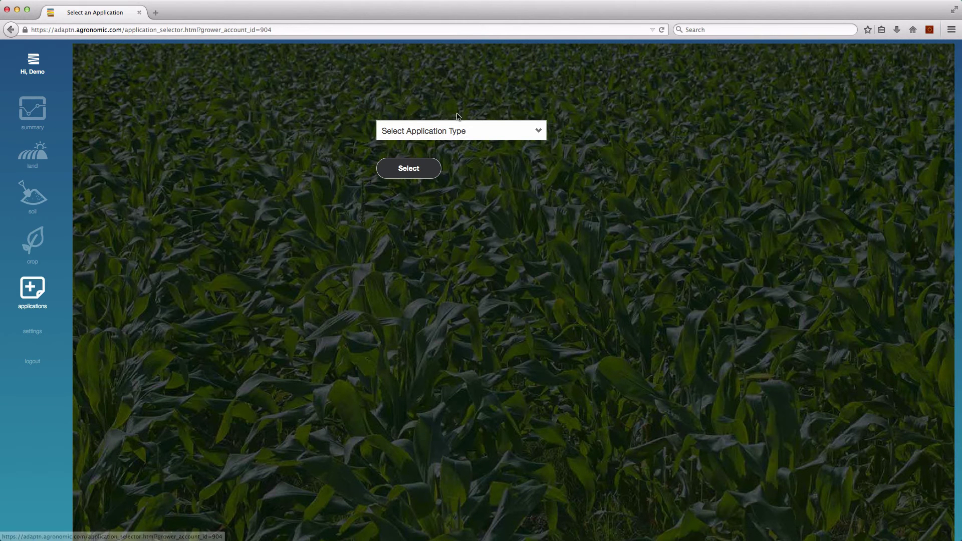
Start a new Nitrogen application and set its application type to Pre-Plant
{"action": "left_click", "coordinate": [532, 131]}
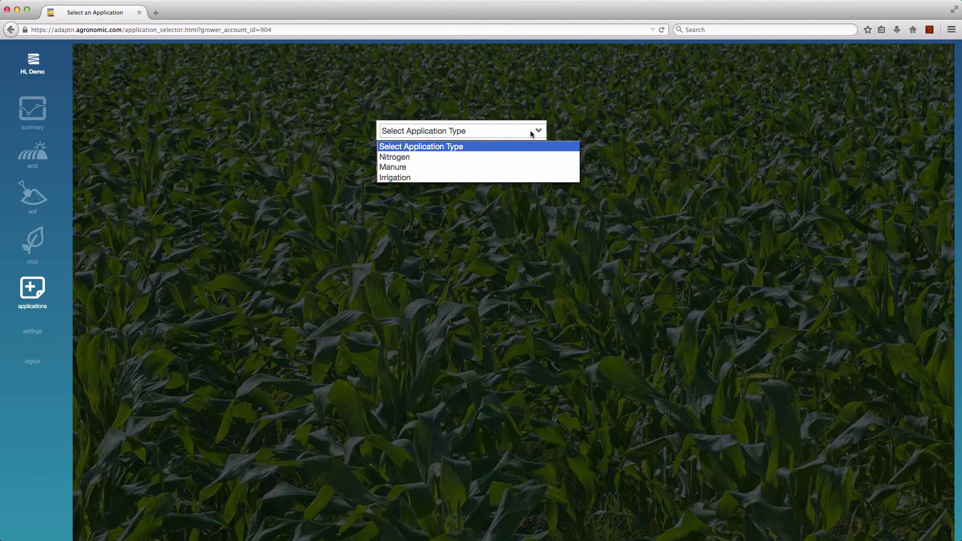
{"action": "left_click", "coordinate": [516, 160]}
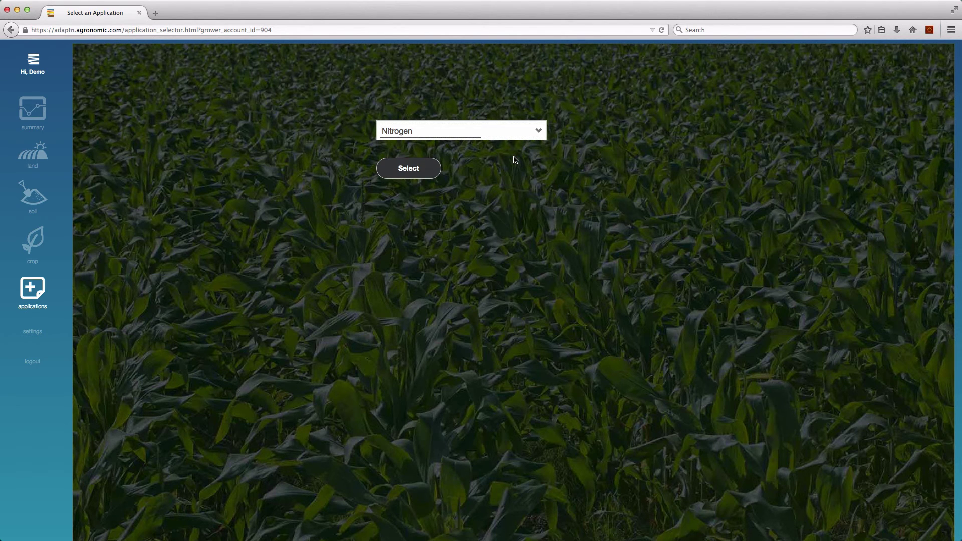
{"action": "left_click", "coordinate": [408, 168]}
{"action": "left_click", "coordinate": [229, 126]}
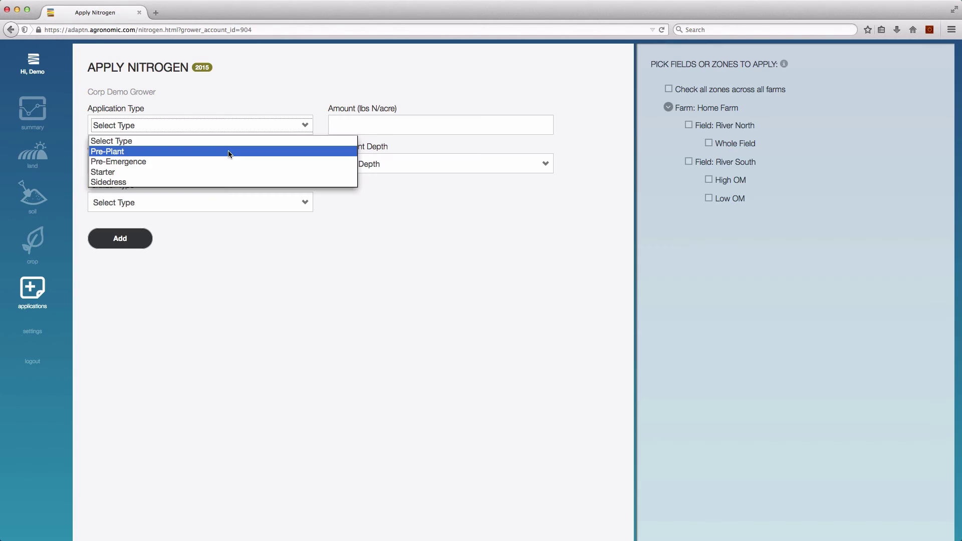
{"action": "left_click", "coordinate": [229, 152]}
Set the nitrogen application date to 2014-11-19
{"action": "left_click", "coordinate": [224, 156]}
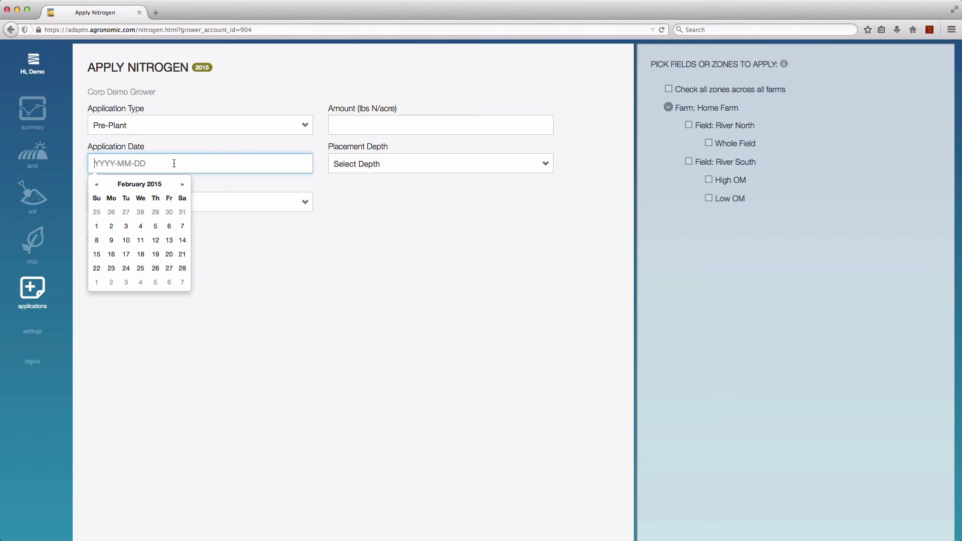
{"action": "left_click", "coordinate": [97, 184]}
{"action": "left_click", "coordinate": [97, 184]}
{"action": "left_click", "coordinate": [96, 184]}
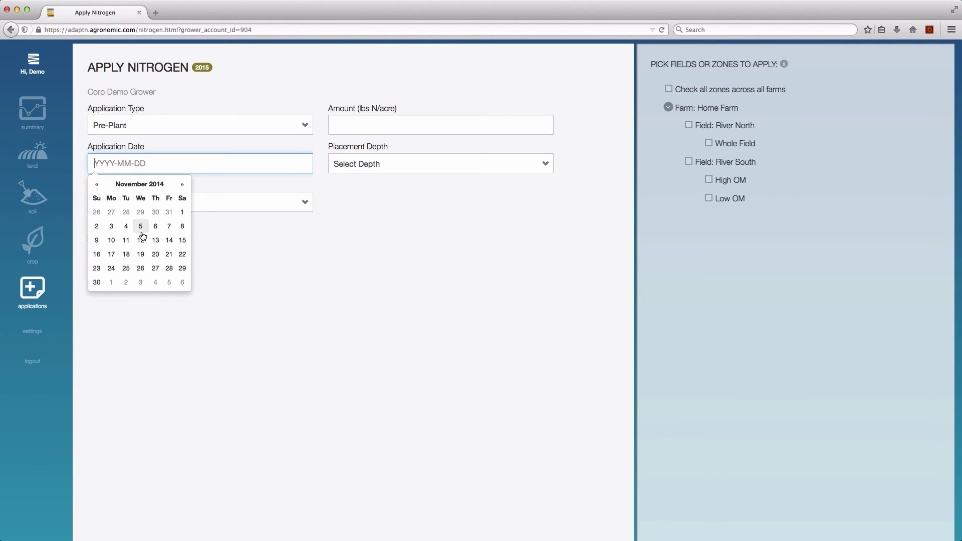
{"action": "left_click", "coordinate": [140, 254]}
Choose Anhydrous Ammonia as the fertilizer type and enter an amount of 120 lbs N/acre
{"action": "left_click", "coordinate": [268, 200]}
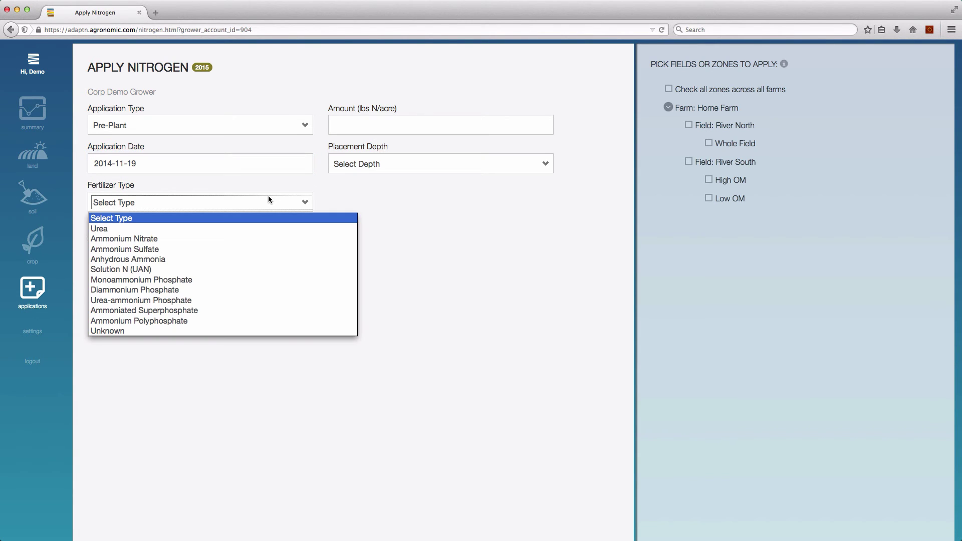
{"action": "left_click", "coordinate": [294, 260]}
{"action": "left_click", "coordinate": [403, 122]}
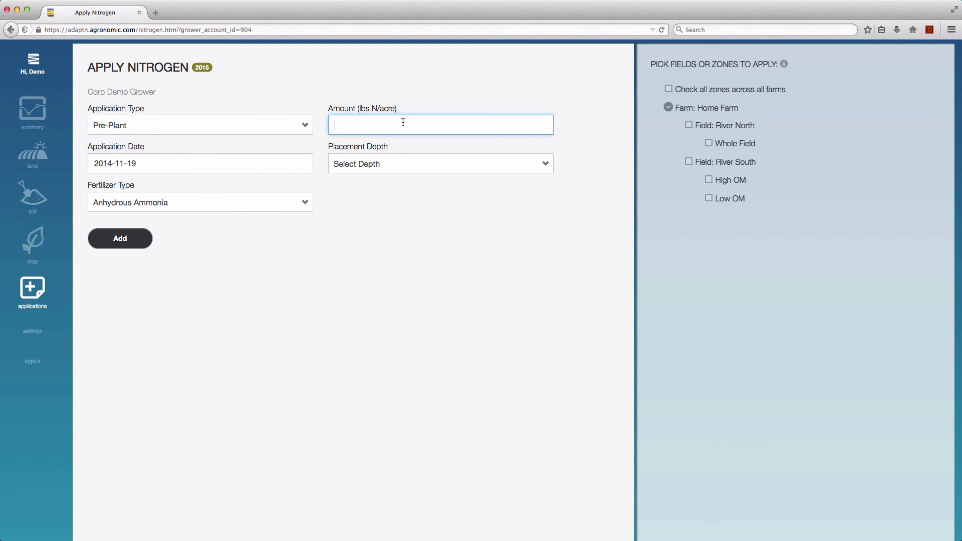
{"action": "type", "text": "120"}
Set the placement depth to 8"-10" and add the nitrogen application to all zones across all farms
{"action": "left_click", "coordinate": [434, 161]}
{"action": "left_click", "coordinate": [395, 263]}
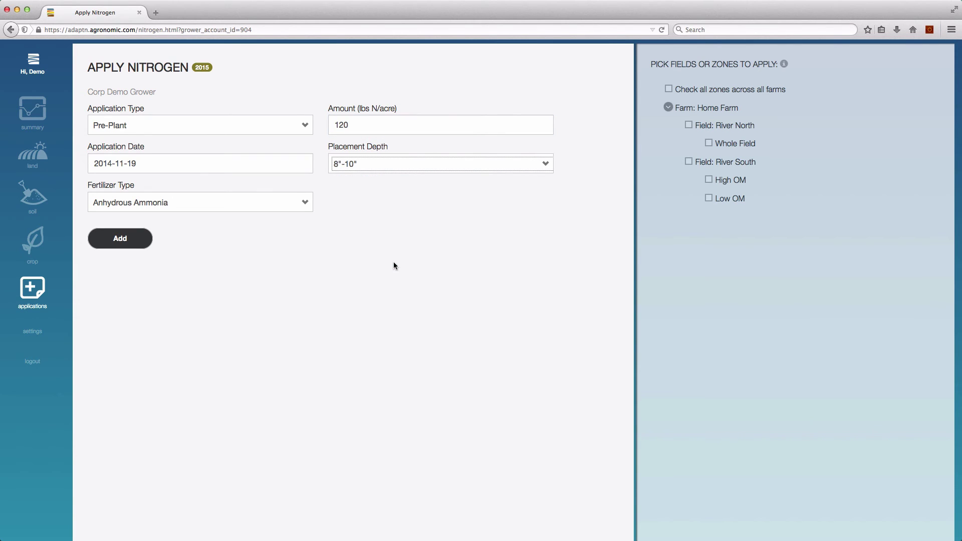
{"action": "left_click", "coordinate": [393, 264]}
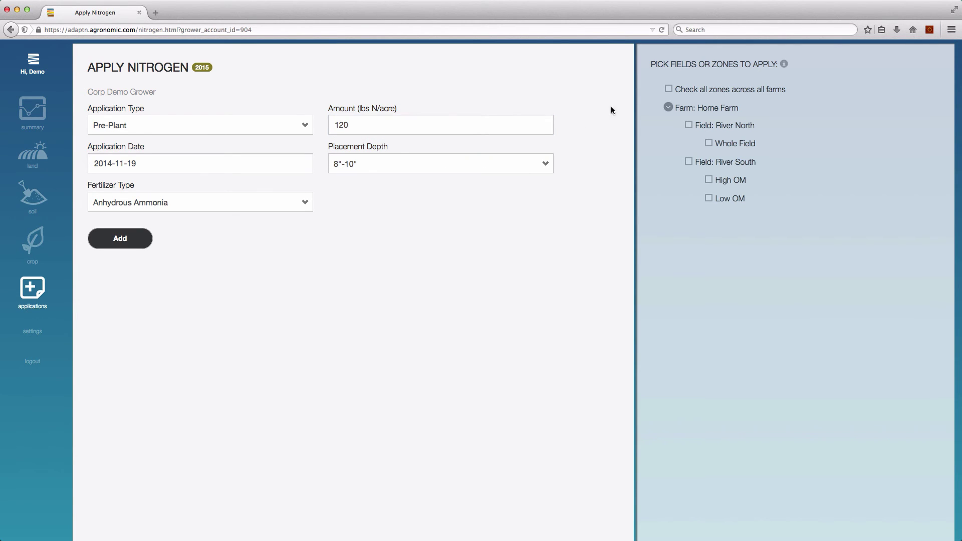
{"action": "left_click", "coordinate": [669, 89]}
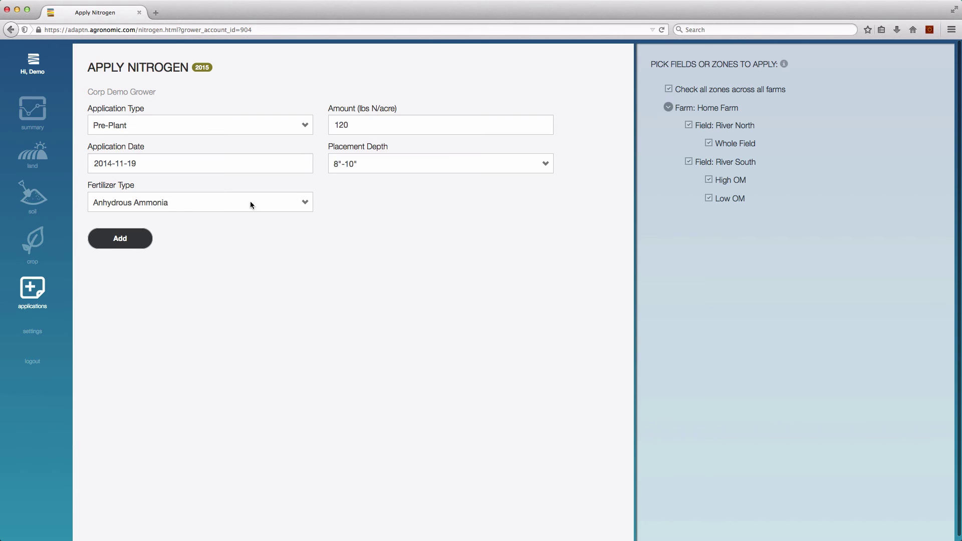
{"action": "left_click", "coordinate": [126, 238]}
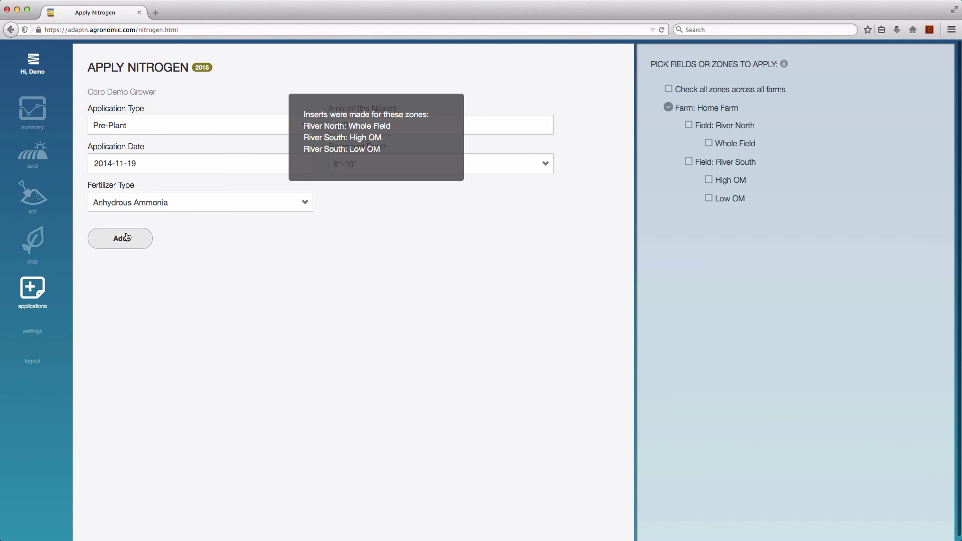
Return to the fields list, expand River North, and open its Whole Field zone's N-Rec page
{"action": "left_click", "coordinate": [29, 155]}
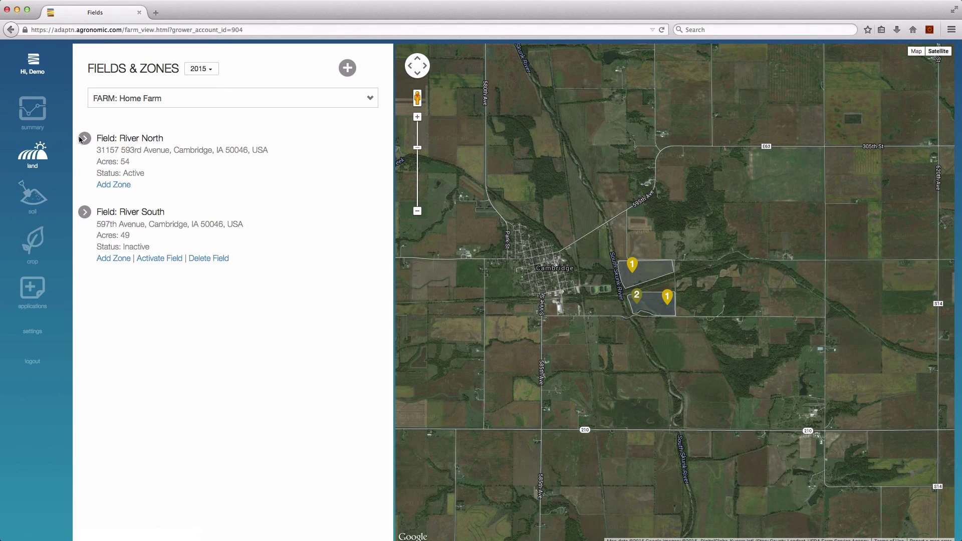
{"action": "left_click", "coordinate": [81, 139]}
{"action": "left_click", "coordinate": [343, 206]}
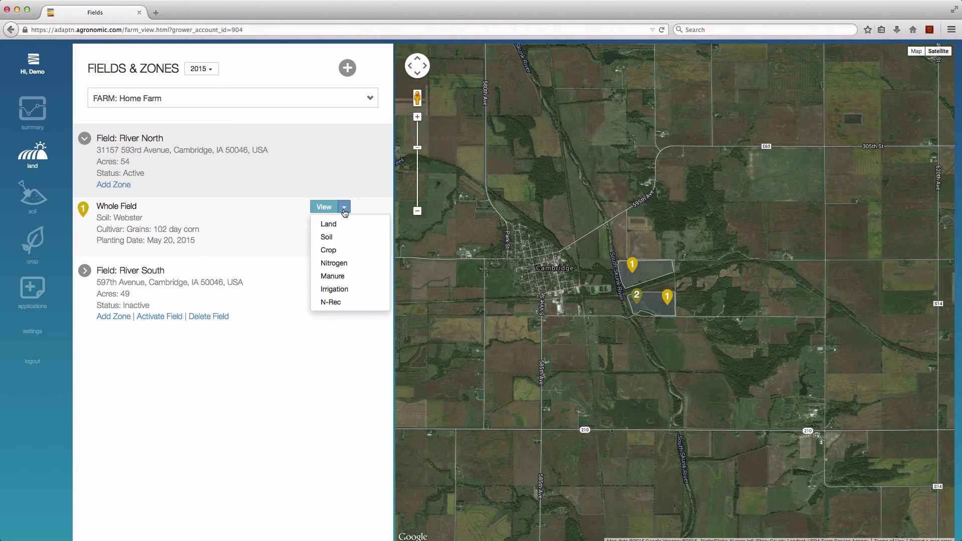
{"action": "left_click", "coordinate": [339, 300]}
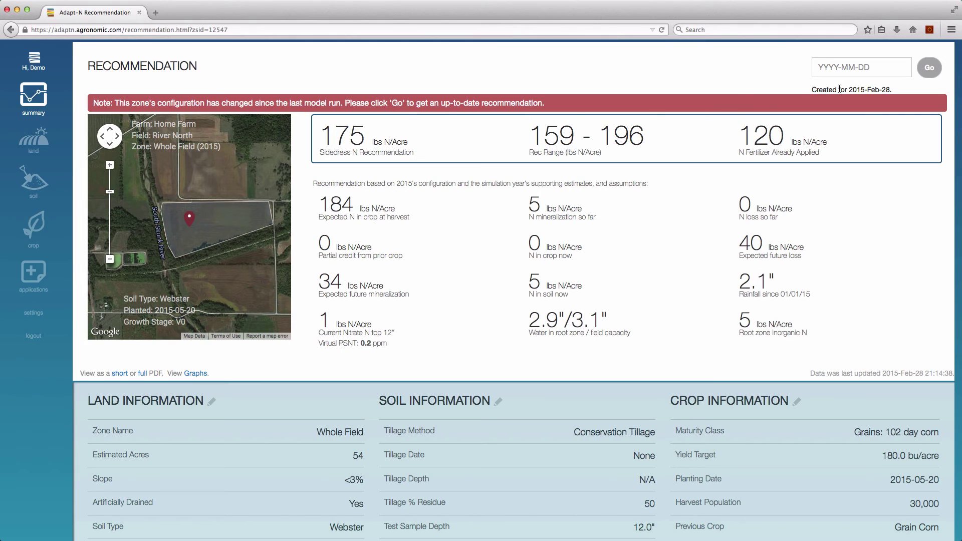
Update the Whole Field zone's recommendation using 2014-06-09 as the simulation date, so it includes the new nitrogen application
{"action": "left_click", "coordinate": [873, 70]}
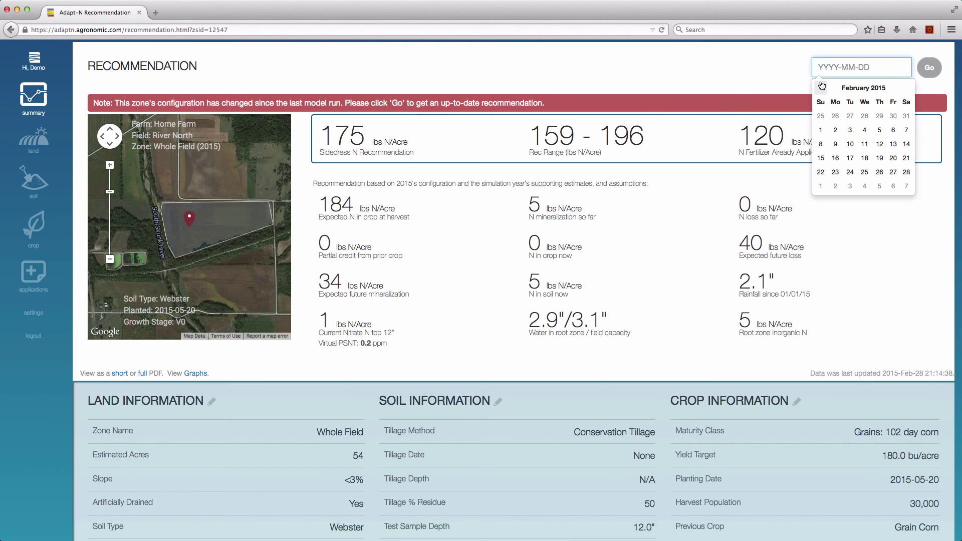
{"action": "left_click", "coordinate": [820, 88]}
{"action": "left_click", "coordinate": [821, 88]}
{"action": "left_click", "coordinate": [820, 88]}
{"action": "left_click", "coordinate": [820, 88]}
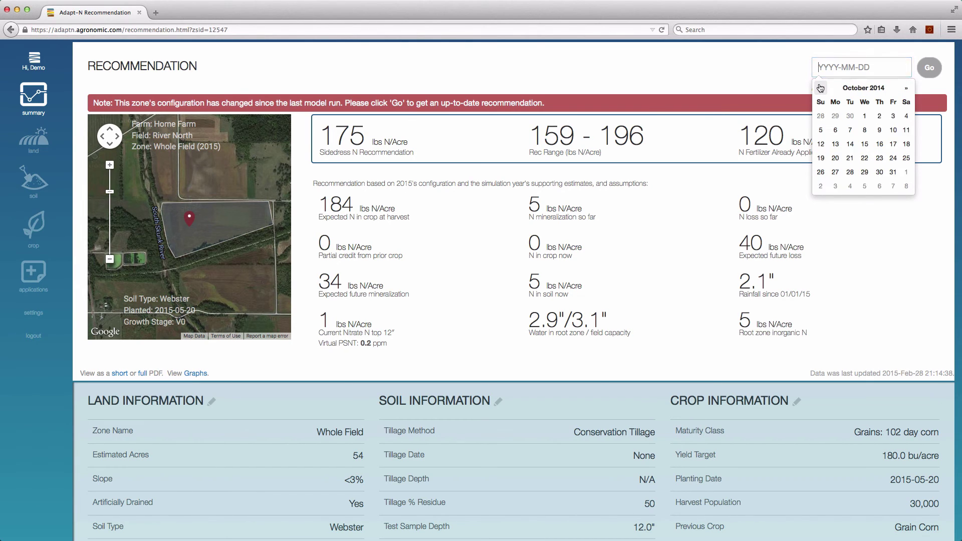
{"action": "left_click", "coordinate": [821, 88]}
{"action": "left_click", "coordinate": [820, 89]}
{"action": "left_click", "coordinate": [820, 88]}
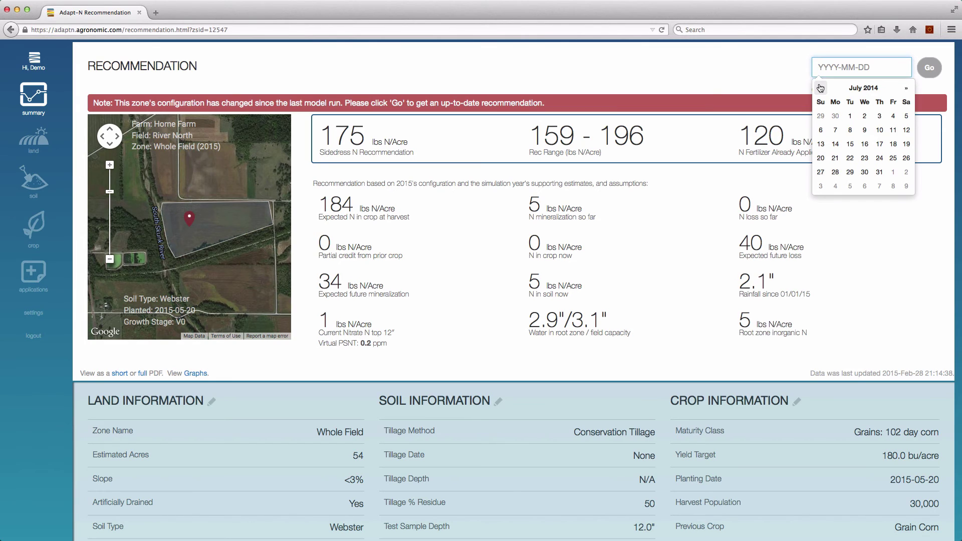
{"action": "left_click", "coordinate": [821, 88]}
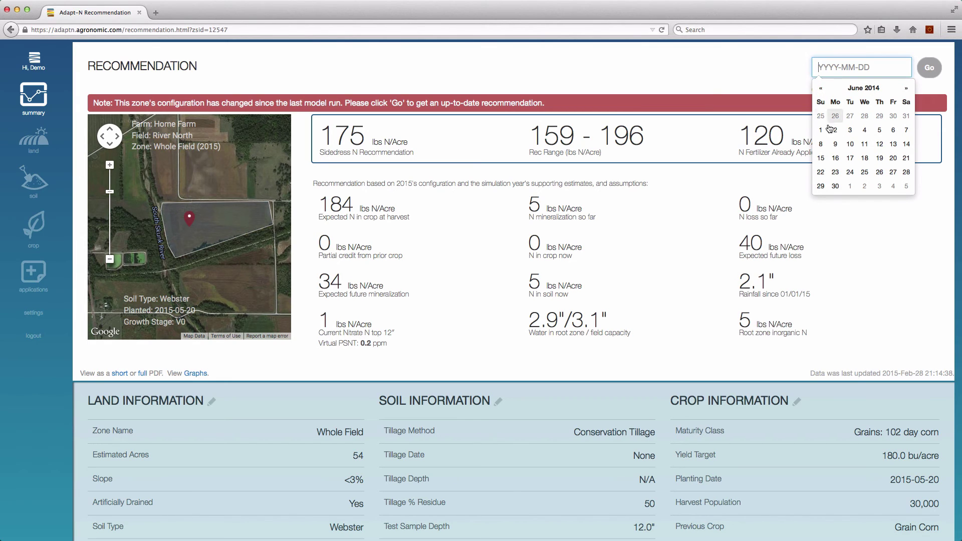
{"action": "left_click", "coordinate": [836, 143]}
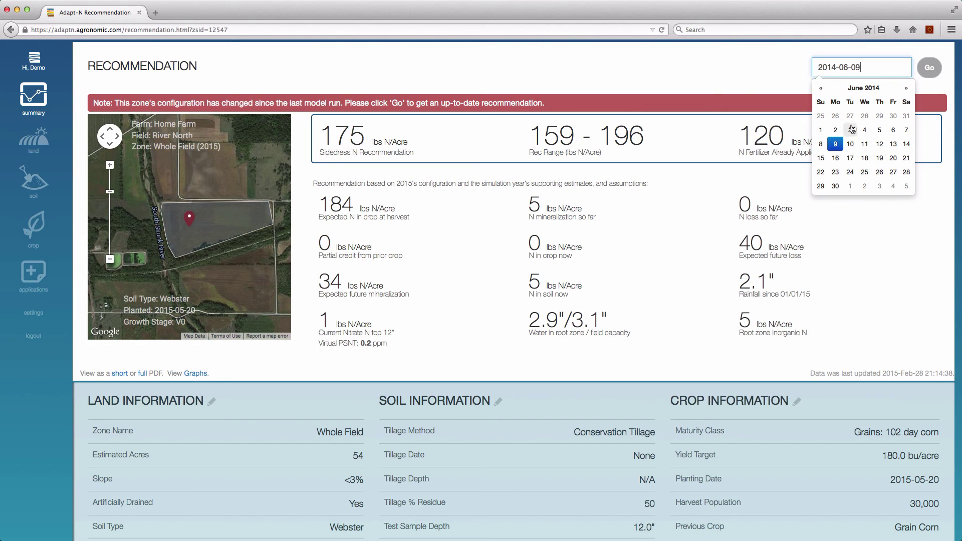
{"action": "left_click", "coordinate": [927, 66]}
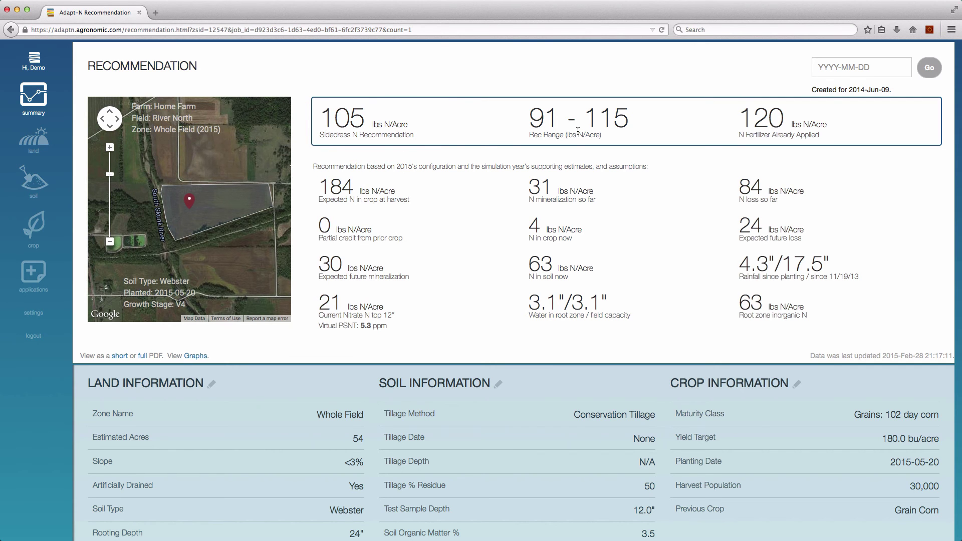
Review the recommendation's supporting information and its graphs of N loss, loss breakdown, mineralized N, nitrogen availability, and crop growth
{"action": "scroll", "coordinate": [579, 131], "scroll_direction": "down", "scroll_amount": 5}
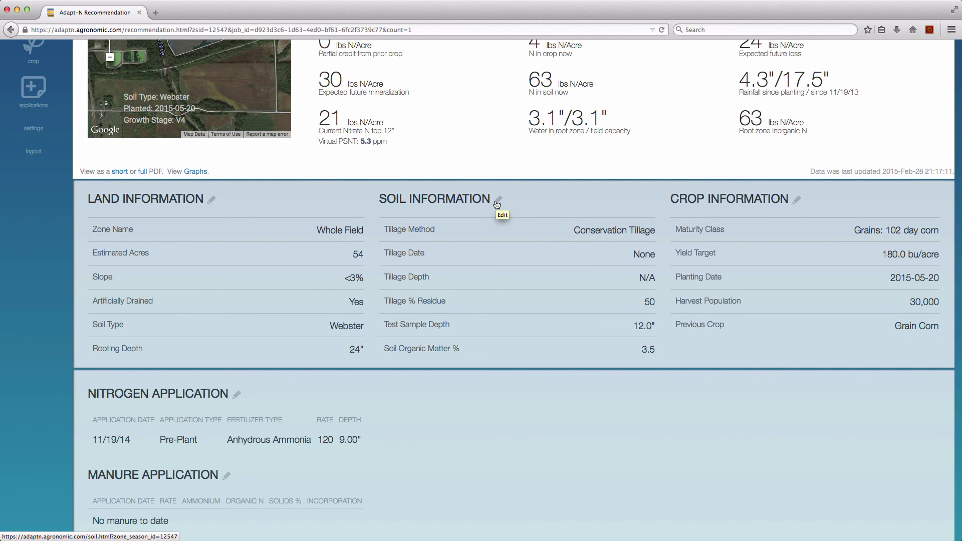
{"action": "scroll", "coordinate": [497, 205], "scroll_direction": "down", "scroll_amount": 3}
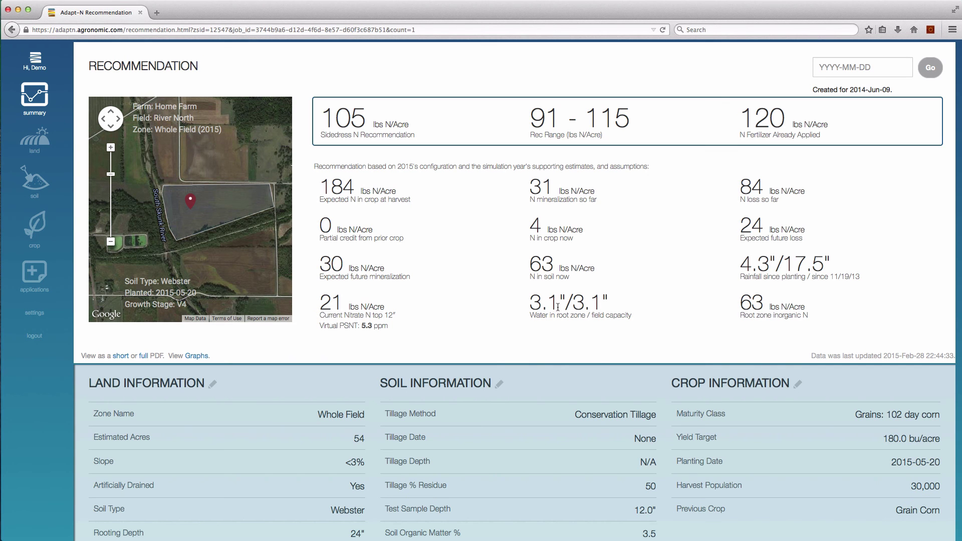
{"action": "left_click", "coordinate": [196, 357]}
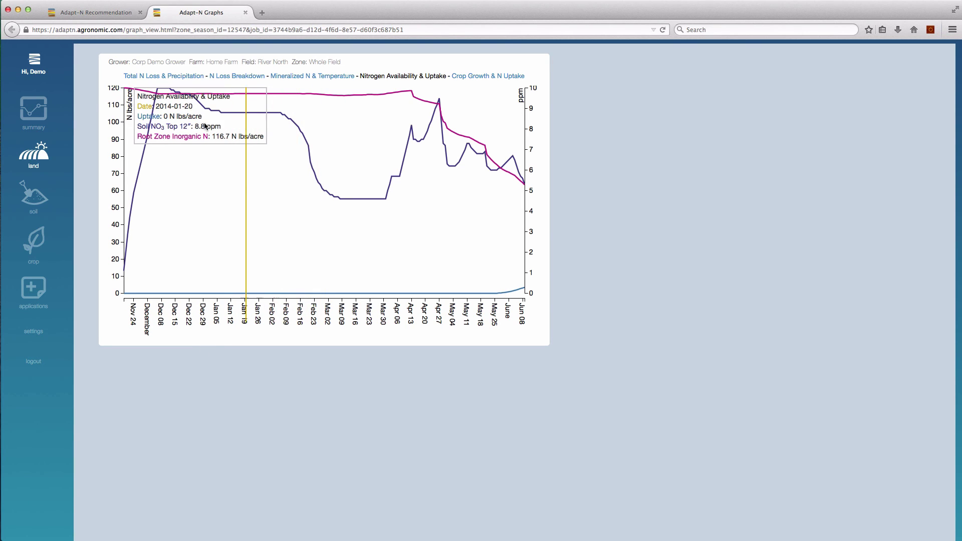
{"action": "left_click", "coordinate": [189, 77]}
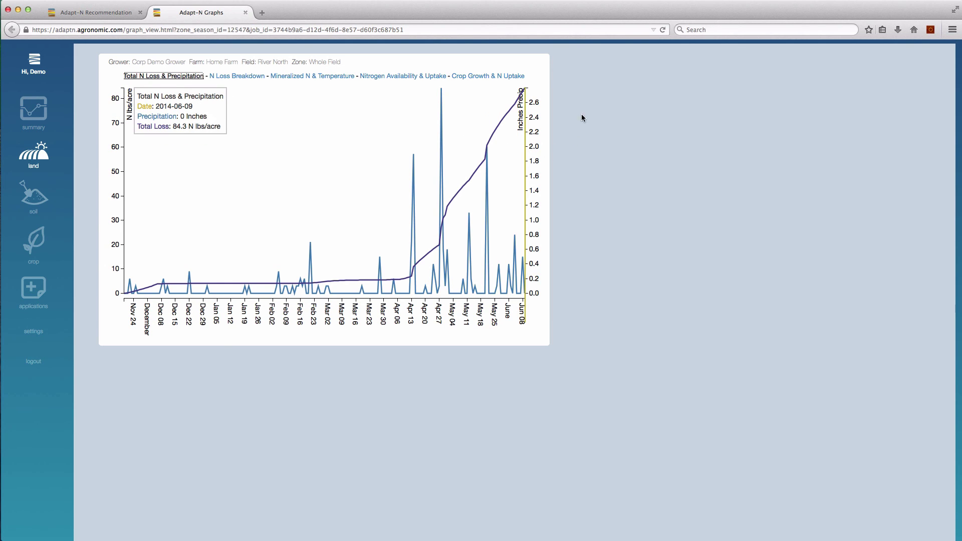
{"action": "left_click", "coordinate": [246, 77]}
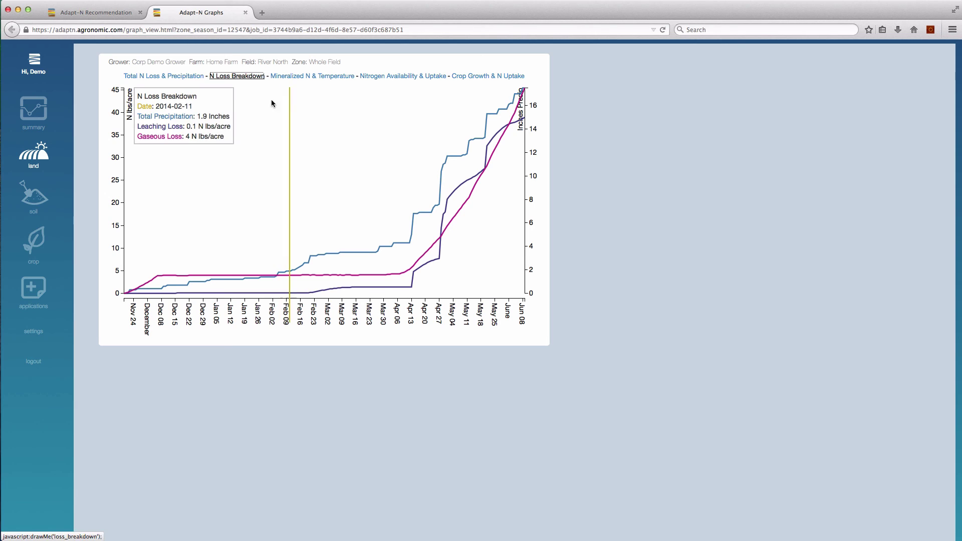
{"action": "left_click", "coordinate": [323, 77]}
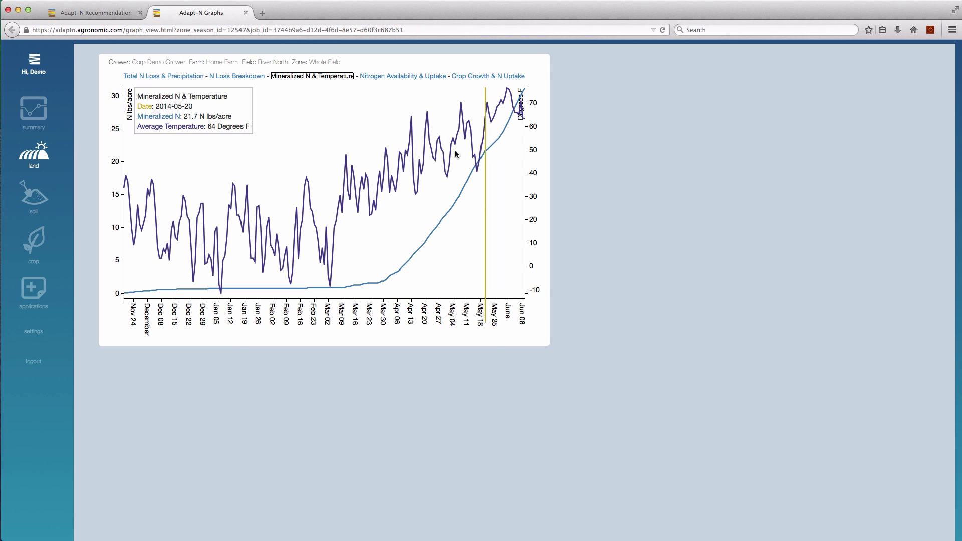
{"action": "left_click", "coordinate": [386, 76]}
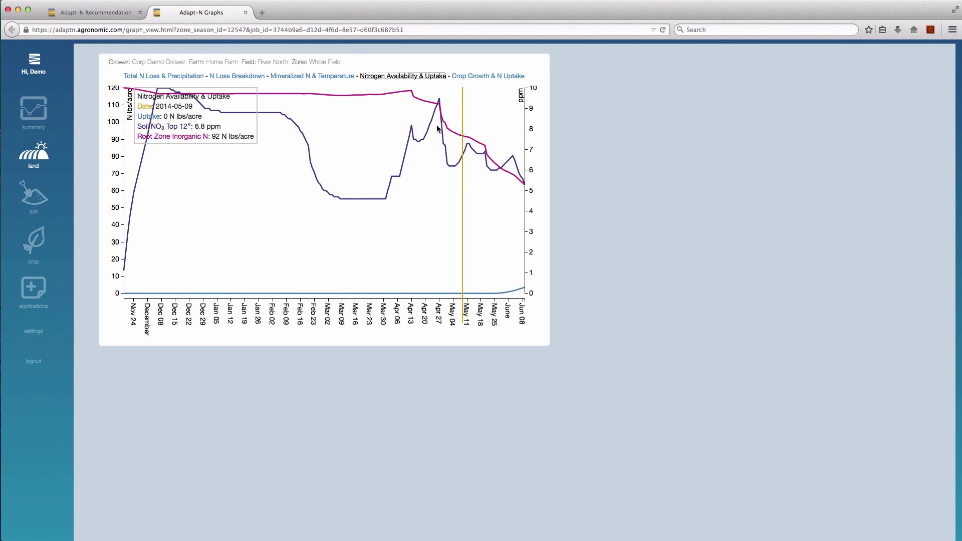
{"action": "left_click", "coordinate": [474, 76]}
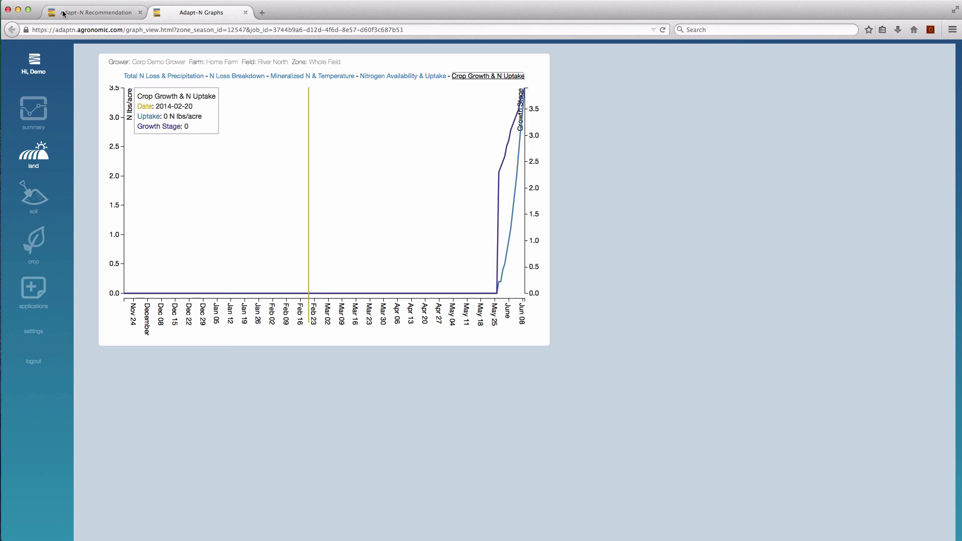
Return to the recommendation page and open its full PDF report
{"action": "left_click", "coordinate": [95, 12]}
{"action": "left_click", "coordinate": [143, 356]}
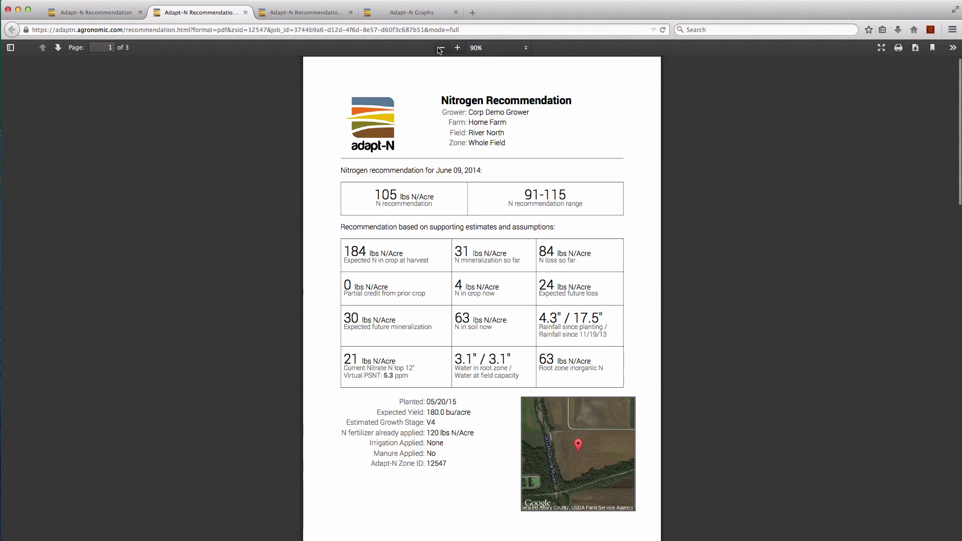